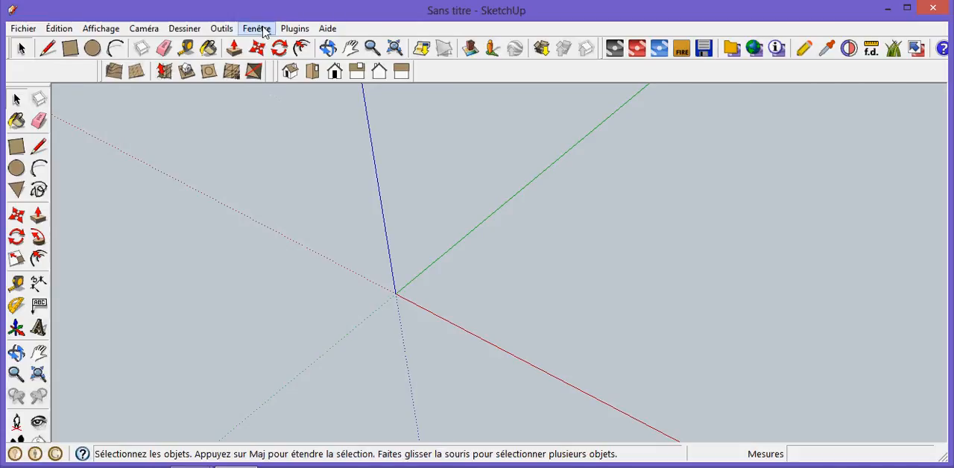
# - Check that the Outils Bac à sable extension is enabled in the system preferences and that the Bac à sable toolbar is displayed
pyautogui.click(260, 28)
pyautogui.click(305, 274)
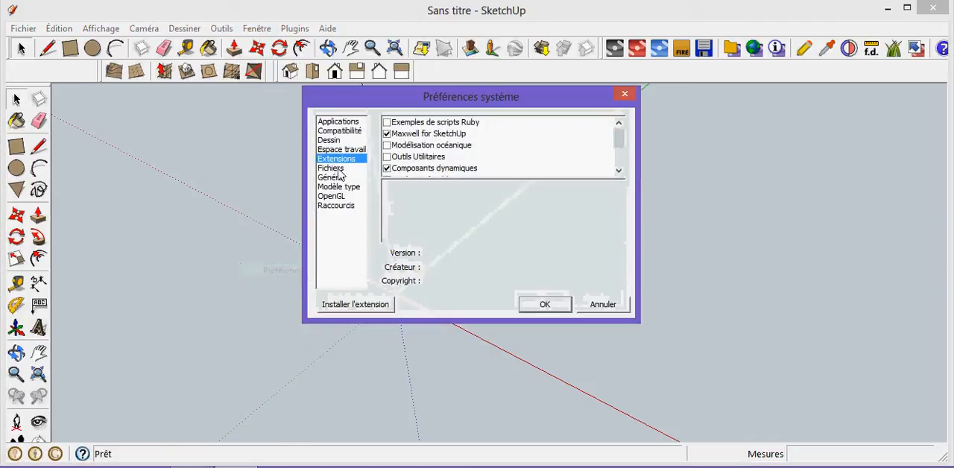
pyautogui.click(618, 171)
pyautogui.click(619, 171)
pyautogui.click(618, 172)
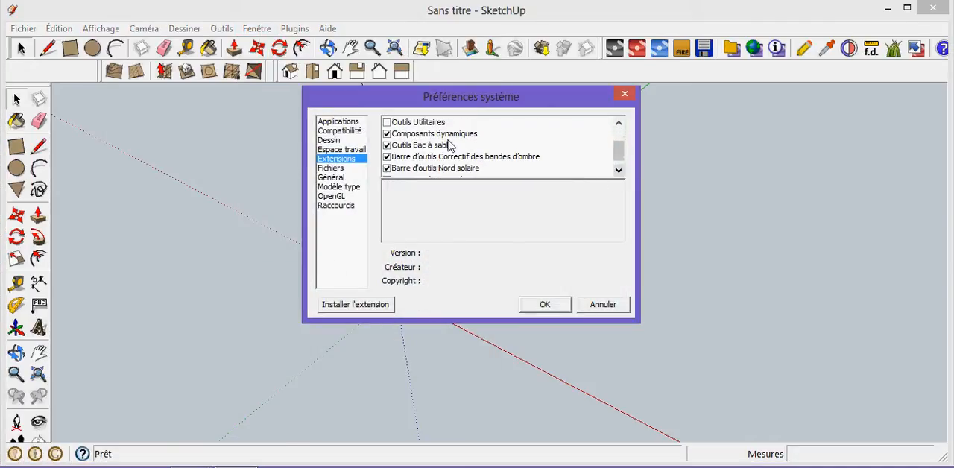
pyautogui.click(546, 304)
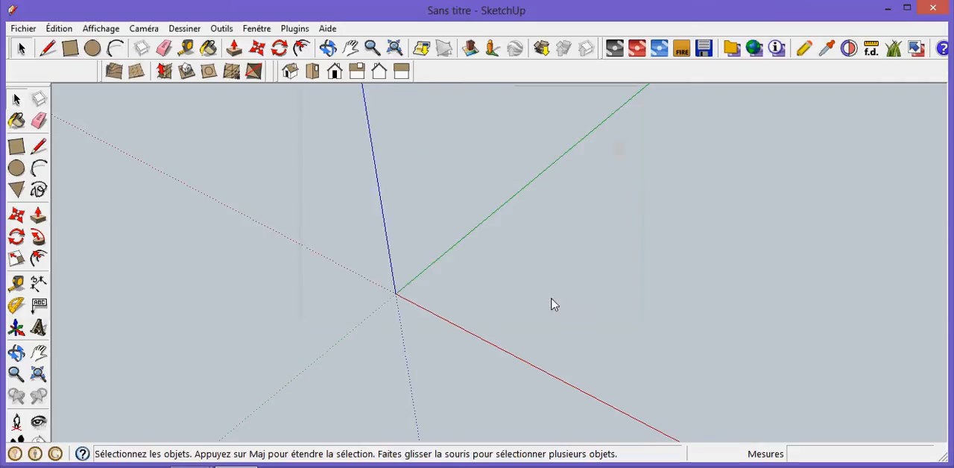
pyautogui.click(111, 28)
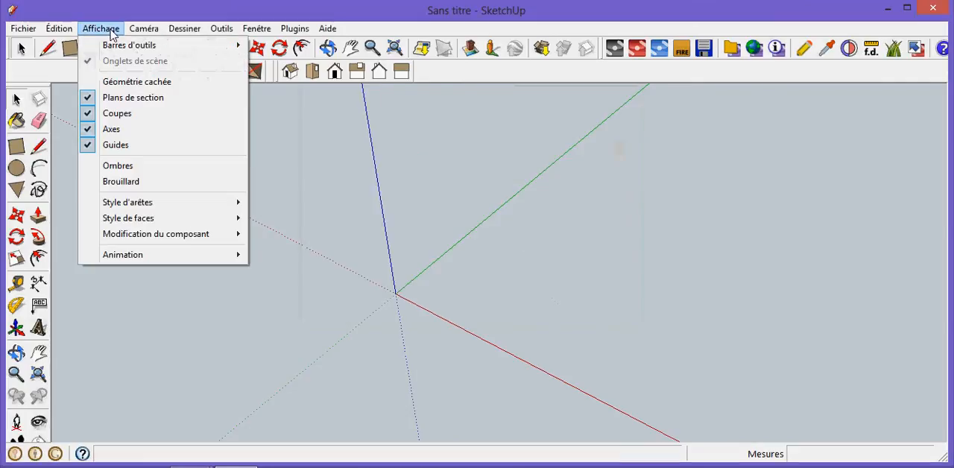
pyautogui.moveTo(221, 47)
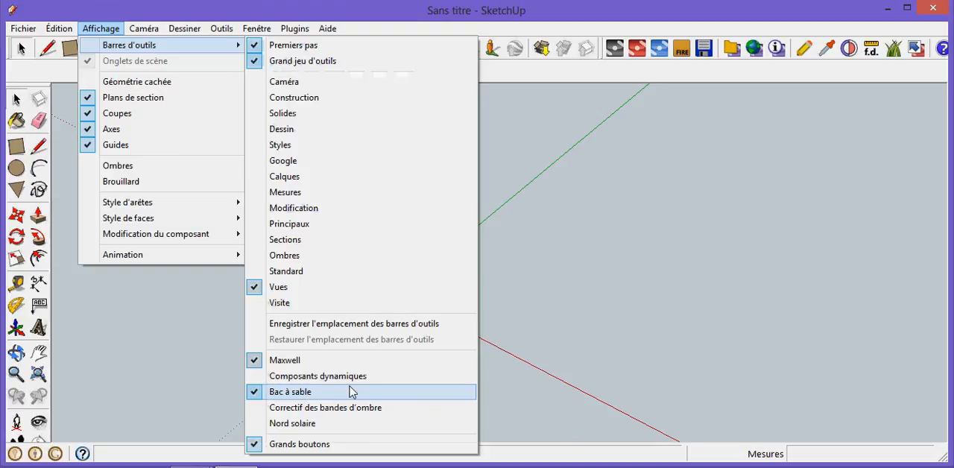
pyautogui.click(630, 124)
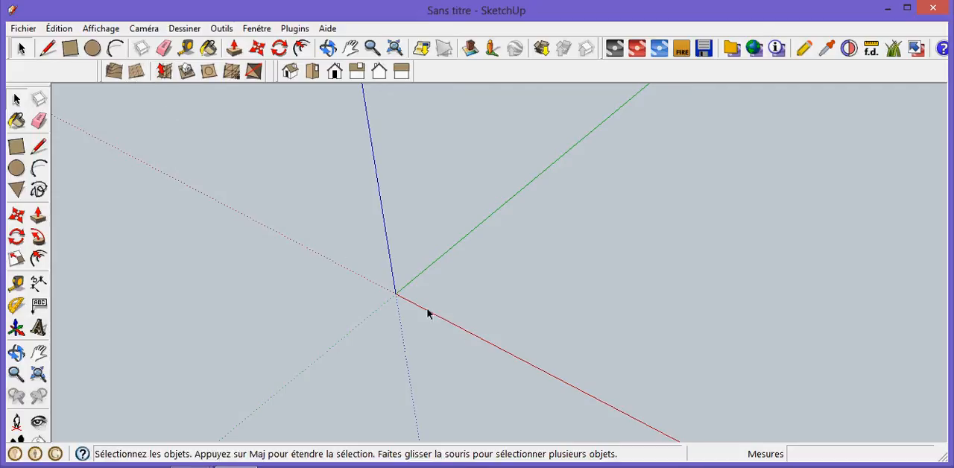
# - Draw a flat rectangular sandbox grid with 50 mm spacing near the origin, with its long side parallel to the green axis
pyautogui.click(136, 71)
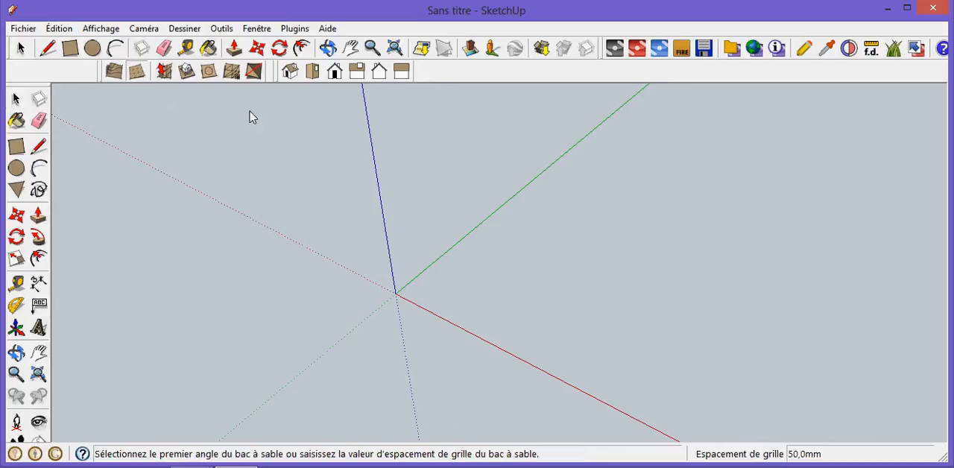
pyautogui.click(447, 291)
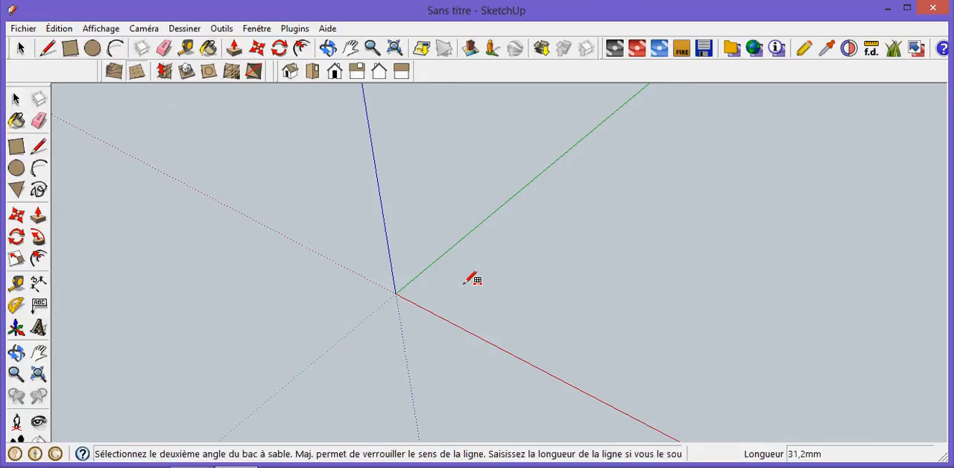
pyautogui.click(533, 229)
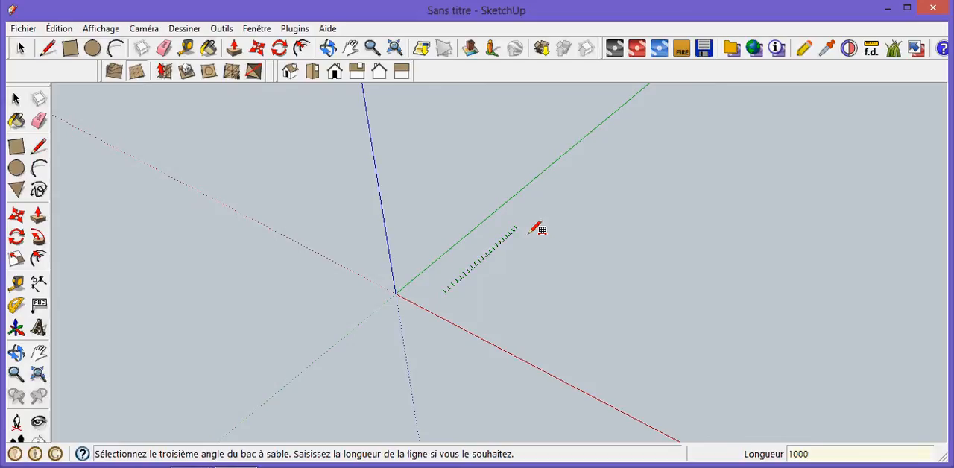
pyautogui.click(563, 267)
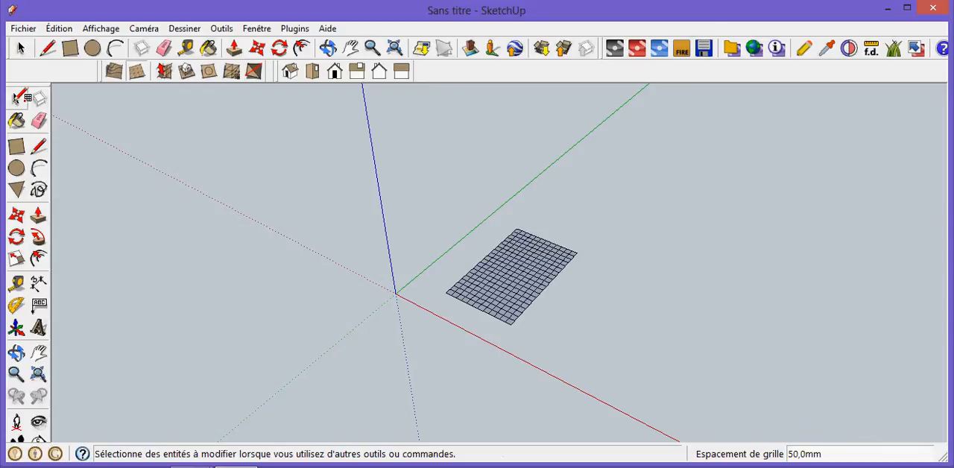
# - Explode the sandbox grid group into editable faces and edges, and clear the selection
pyautogui.click(20, 48)
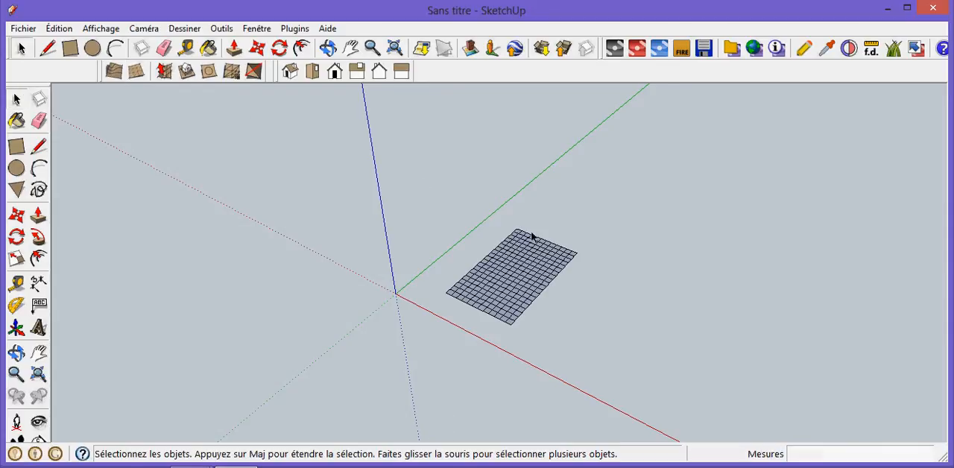
pyautogui.rightClick(512, 264)
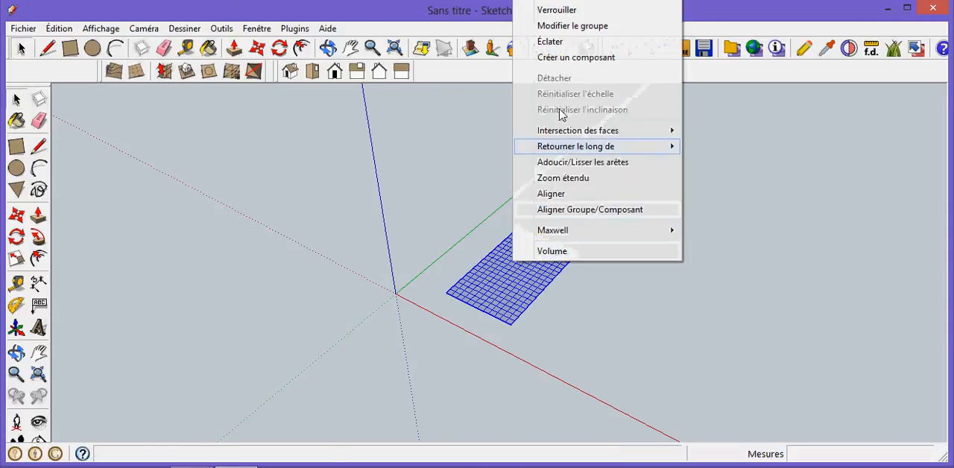
pyautogui.click(562, 41)
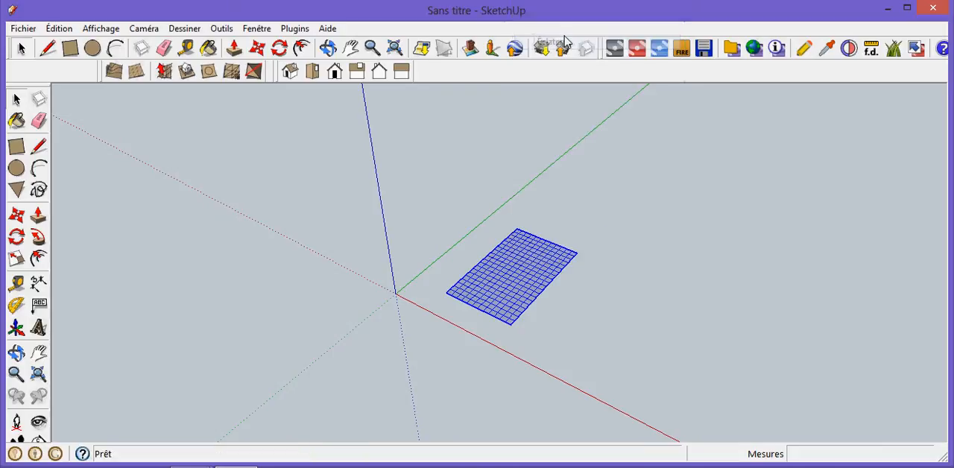
pyautogui.click(629, 187)
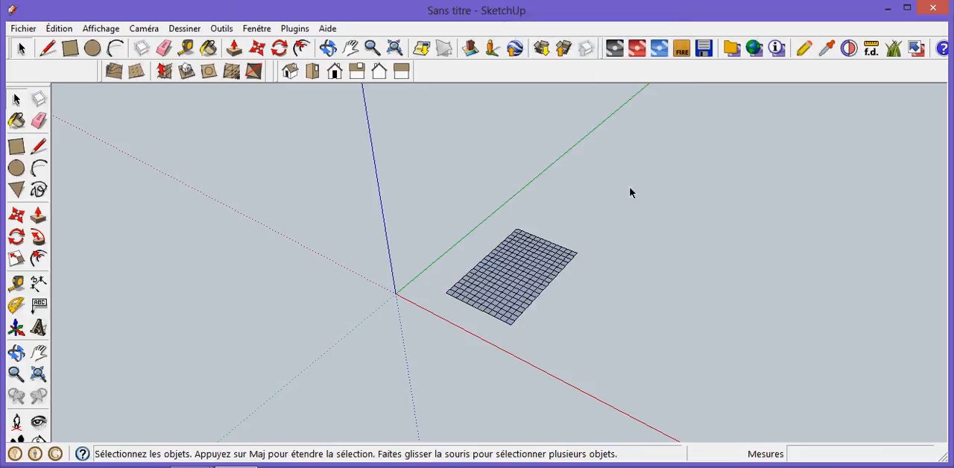
# - Raise a row of four bumps along the grid's long edge farthest from the green axis, using Smoove with a 200 mm radius
pyautogui.scroll(3, 693, 239)
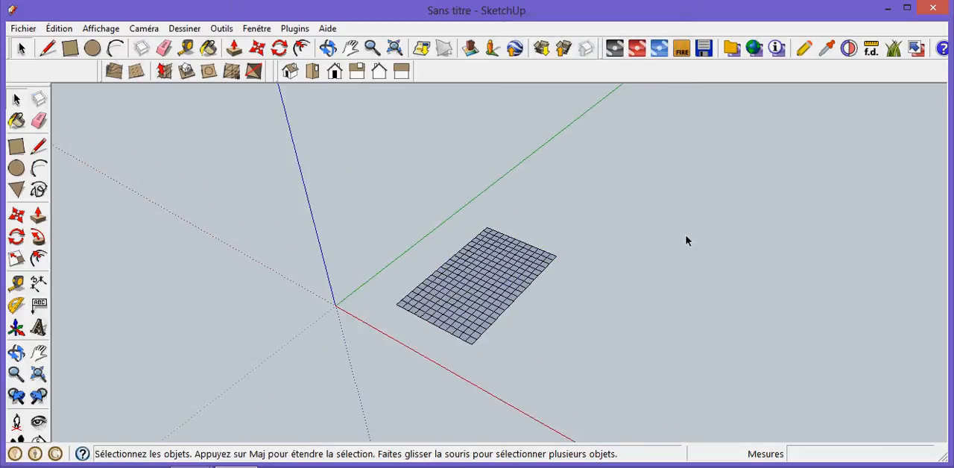
pyautogui.click(165, 72)
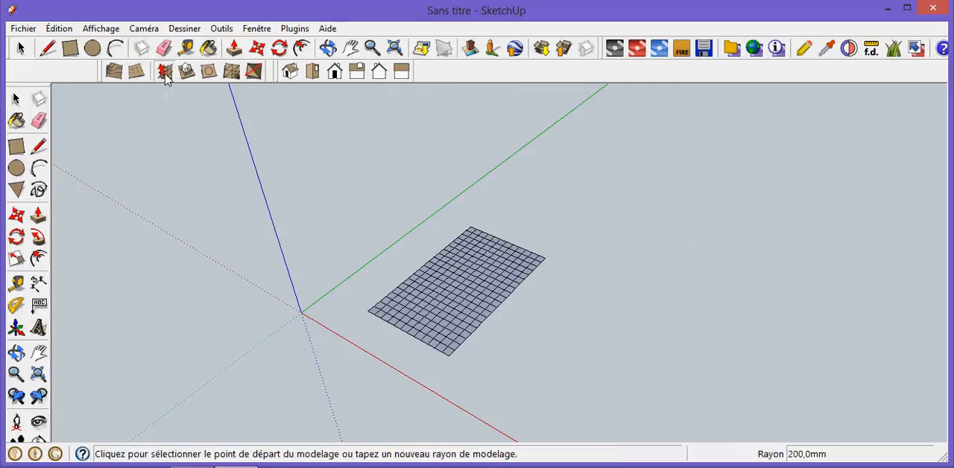
pyautogui.click(445, 342)
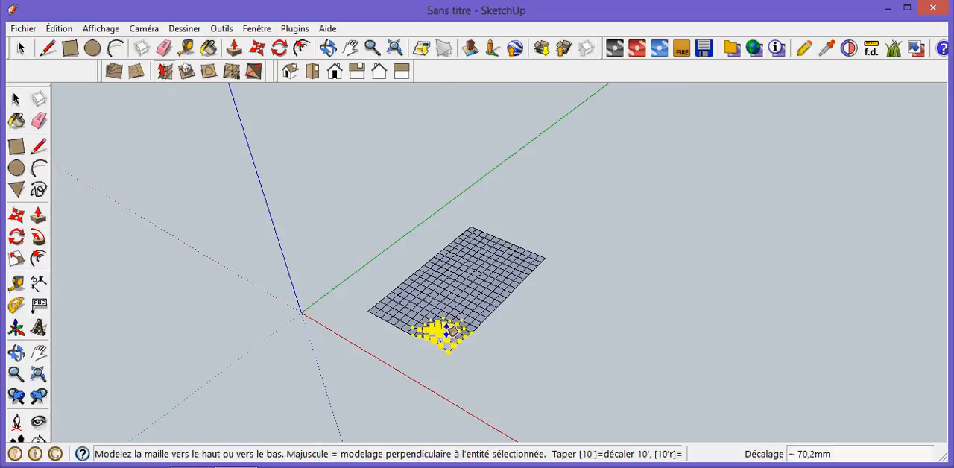
pyautogui.click(468, 320)
pyautogui.click(474, 317)
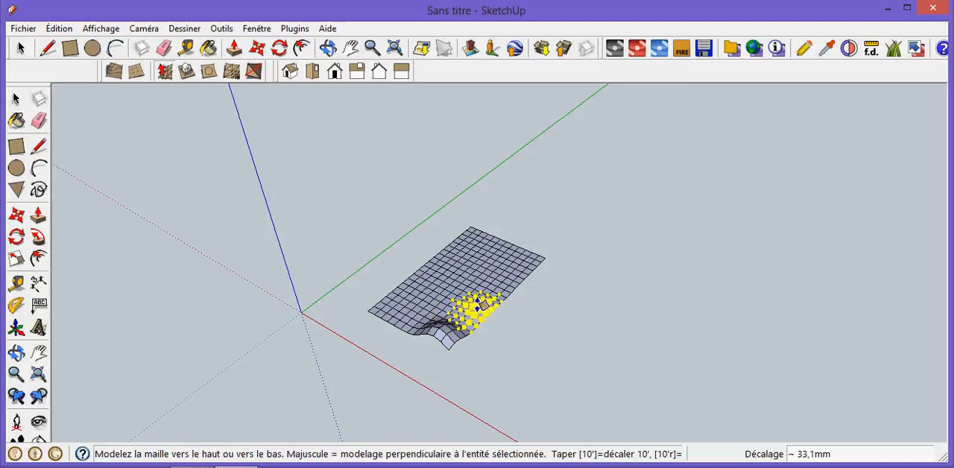
pyautogui.click(477, 285)
pyautogui.click(505, 277)
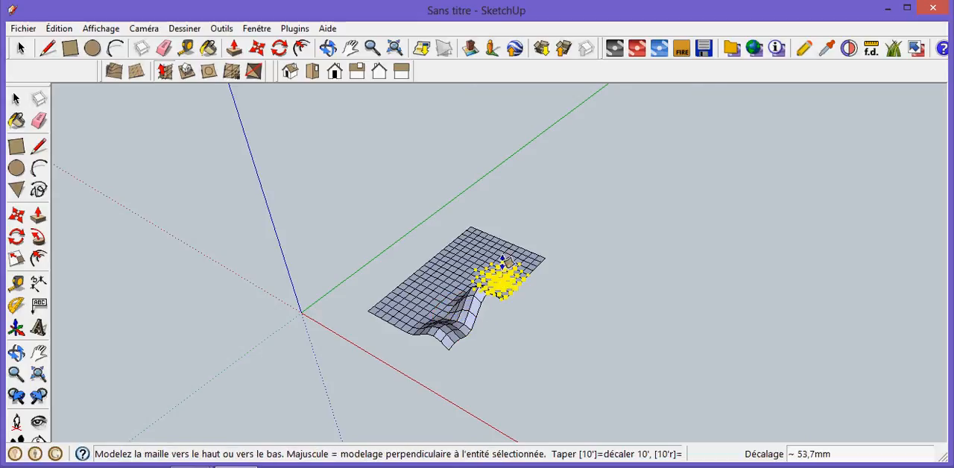
pyautogui.click(506, 258)
pyautogui.click(513, 284)
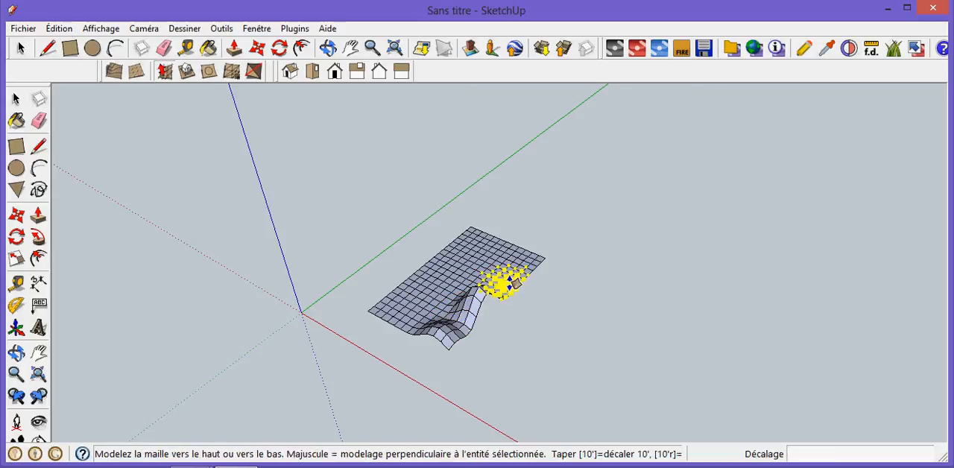
pyautogui.click(517, 261)
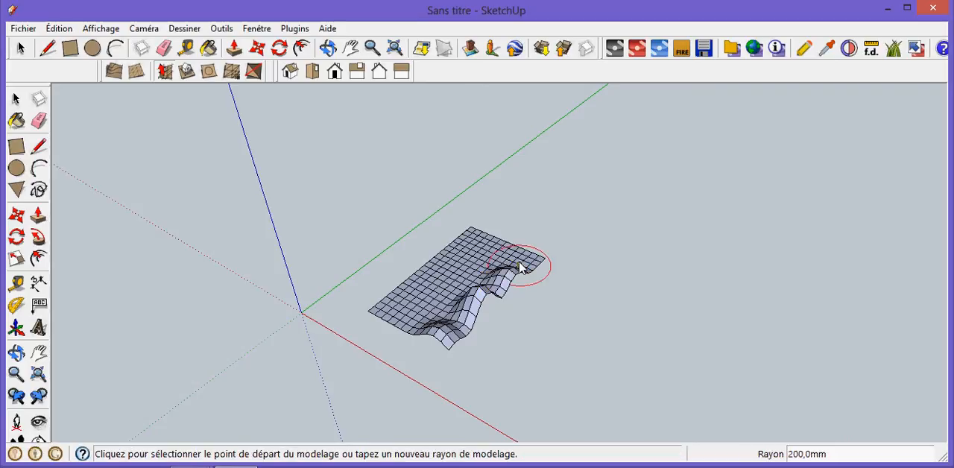
pyautogui.click(517, 260)
pyautogui.click(521, 236)
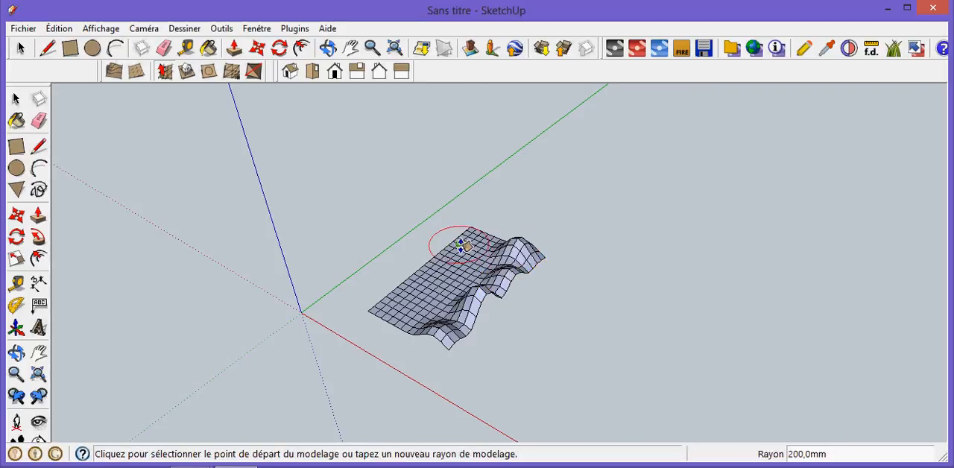
# - Smoove more peaks with a 200 mm radius along the long edge nearest the green axis and across the middle of the mesh
pyautogui.click(462, 246)
pyautogui.click(474, 211)
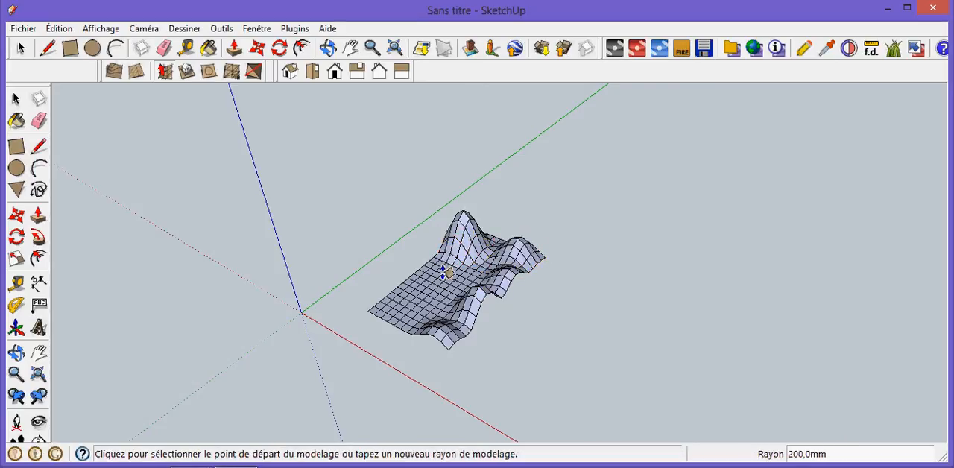
pyautogui.click(444, 300)
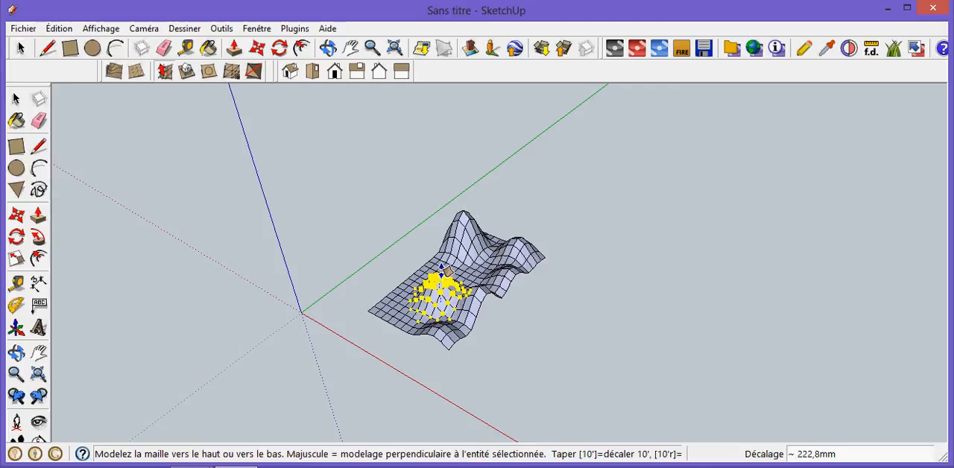
pyautogui.click(447, 274)
pyautogui.click(388, 313)
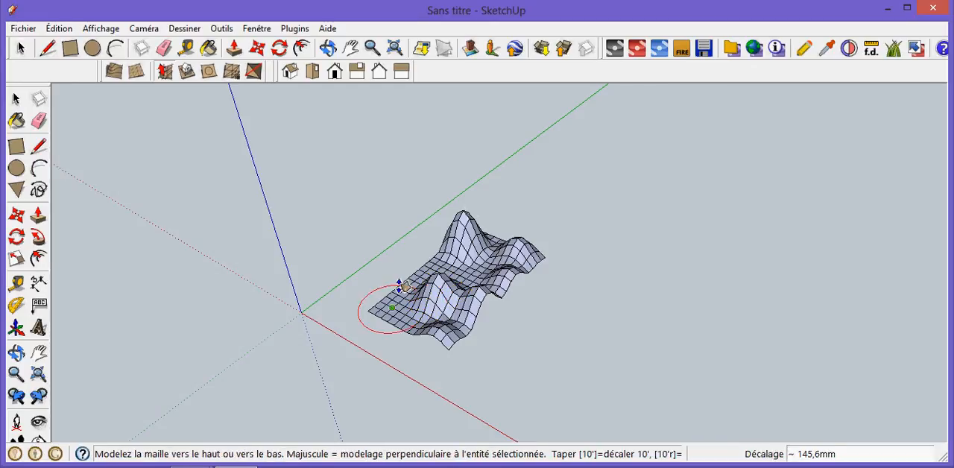
pyautogui.click(399, 281)
pyautogui.click(434, 268)
pyautogui.click(451, 272)
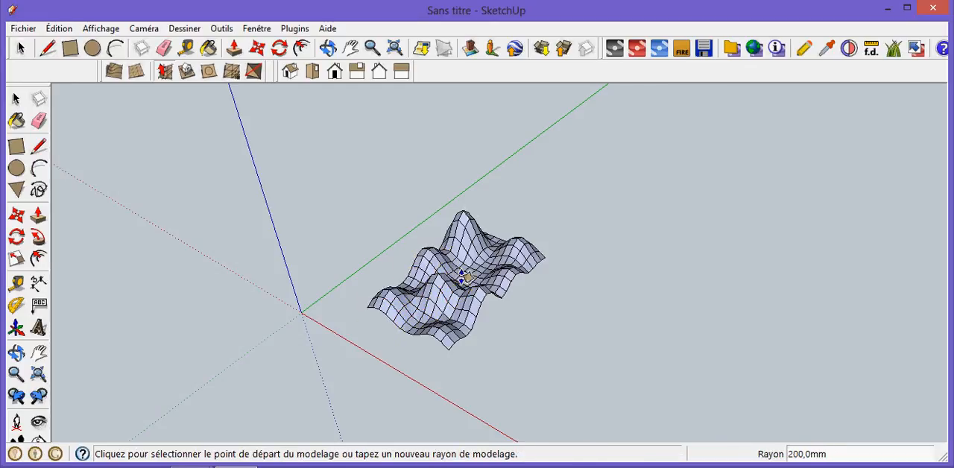
pyautogui.click(458, 266)
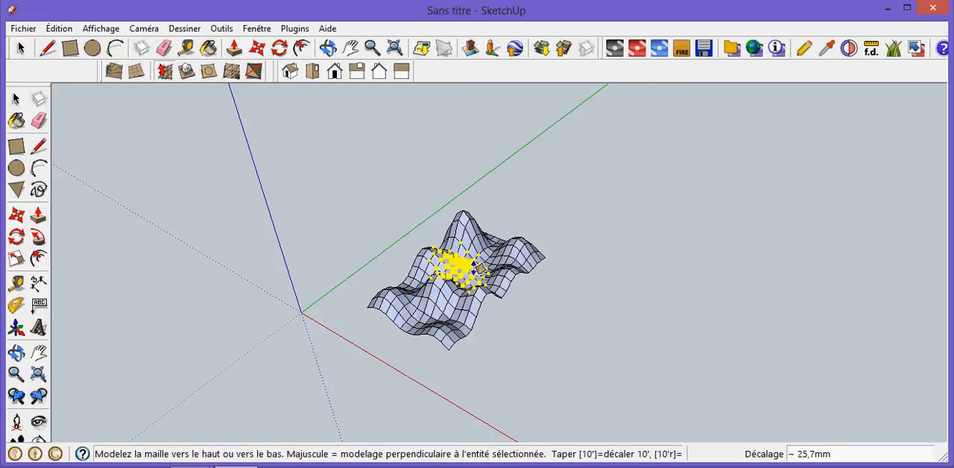
pyautogui.click(481, 272)
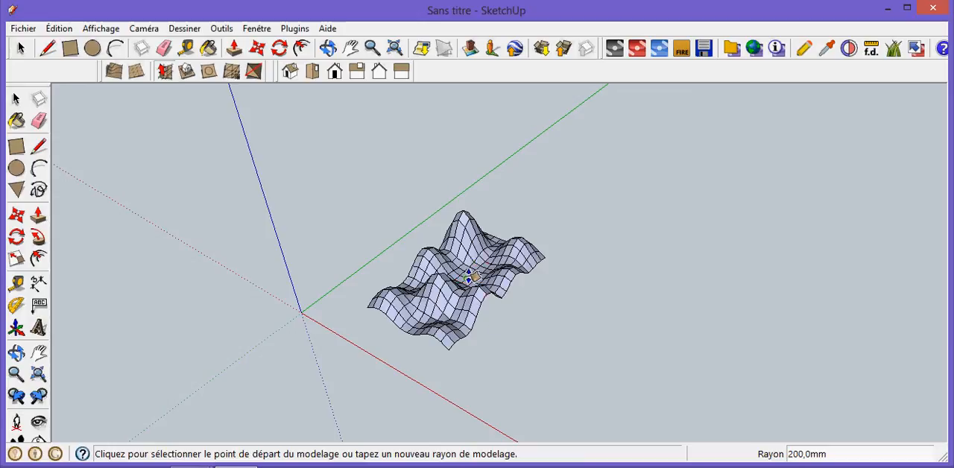
pyautogui.click(470, 277)
pyautogui.click(470, 257)
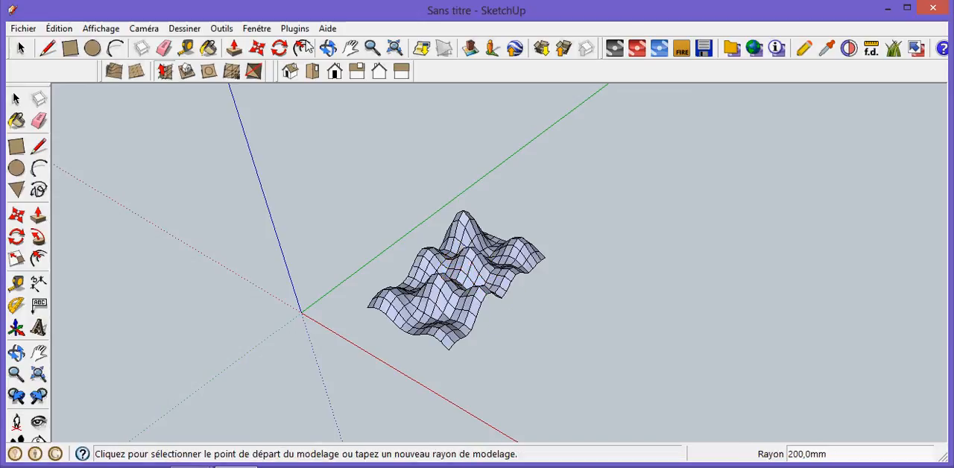
# - Select the entire sculpted terrain mesh and convert it into a component with the default name Composant#1
pyautogui.click(328, 48)
pyautogui.moveTo(585, 306)
pyautogui.mouseDown()
pyautogui.moveTo(418, 353)
pyautogui.moveTo(387, 267)
pyautogui.moveTo(487, 310)
pyautogui.moveTo(530, 285)
pyautogui.moveTo(549, 233)
pyautogui.moveTo(592, 262)
pyautogui.moveTo(485, 311)
pyautogui.moveTo(462, 334)
pyautogui.moveTo(572, 267)
pyautogui.moveTo(449, 373)
pyautogui.moveTo(574, 379)
pyautogui.moveTo(712, 310)
pyautogui.moveTo(427, 291)
pyautogui.moveTo(556, 323)
pyautogui.moveTo(677, 330)
pyautogui.moveTo(518, 317)
pyautogui.moveTo(611, 291)
pyautogui.moveTo(544, 315)
pyautogui.moveTo(396, 310)
pyautogui.mouseUp()
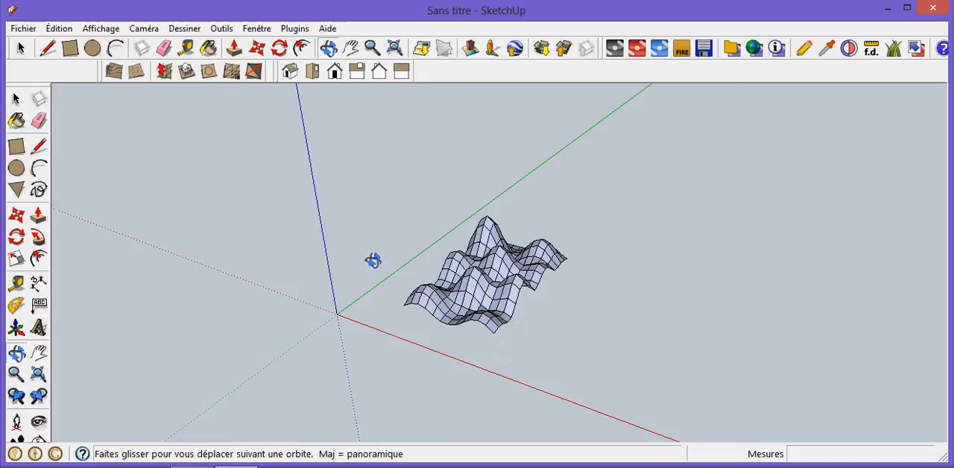
pyautogui.click(16, 100)
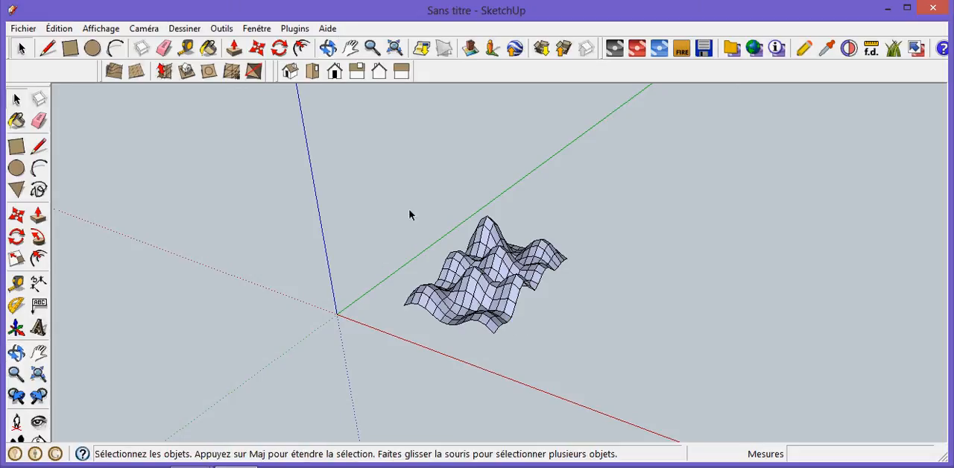
pyautogui.moveTo(377, 183); pyautogui.dragTo(604, 396)
pyautogui.moveTo(507, 298); pyautogui.dragTo(509, 296)
pyautogui.rightClick(510, 296)
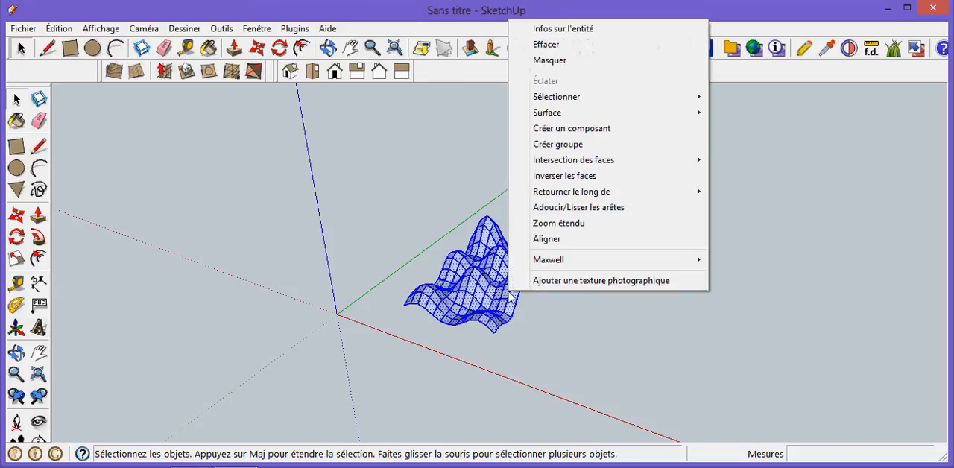
pyautogui.click(571, 129)
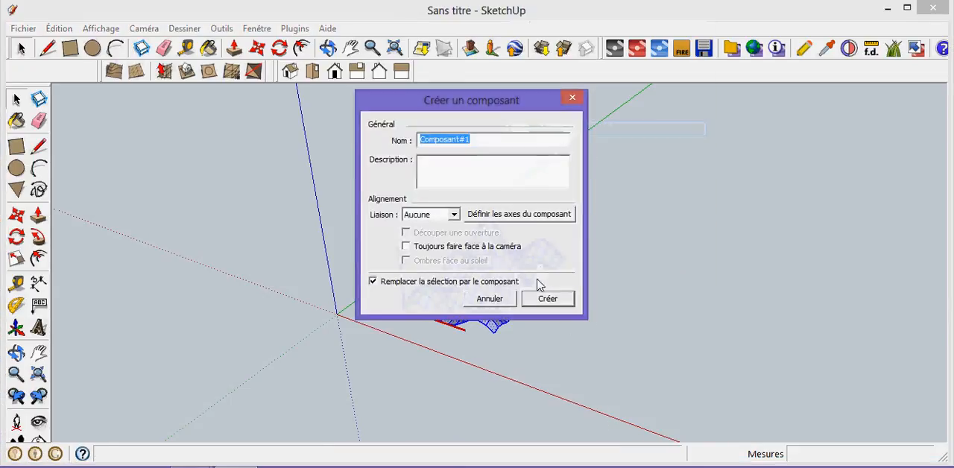
pyautogui.click(547, 299)
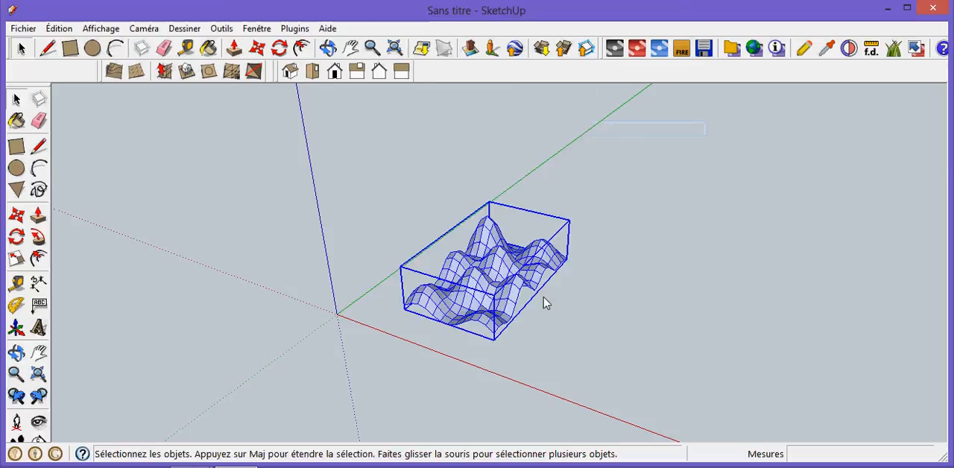
# - Switch to the top view and deselect the terrain component
pyautogui.click(316, 74)
pyautogui.click(734, 239)
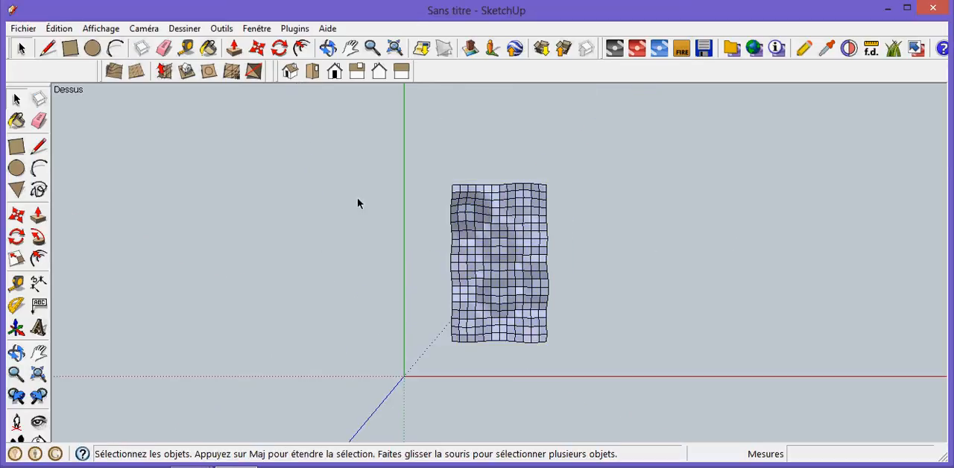
# - Draw a rectangle of about 738 x 1084 mm on the ground plane, enclosing the whole terrain
pyautogui.click(16, 146)
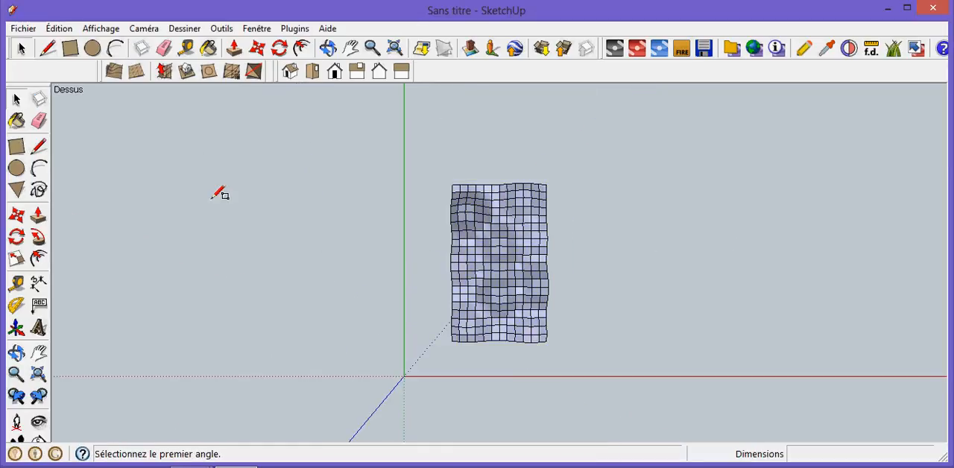
pyautogui.click(444, 179)
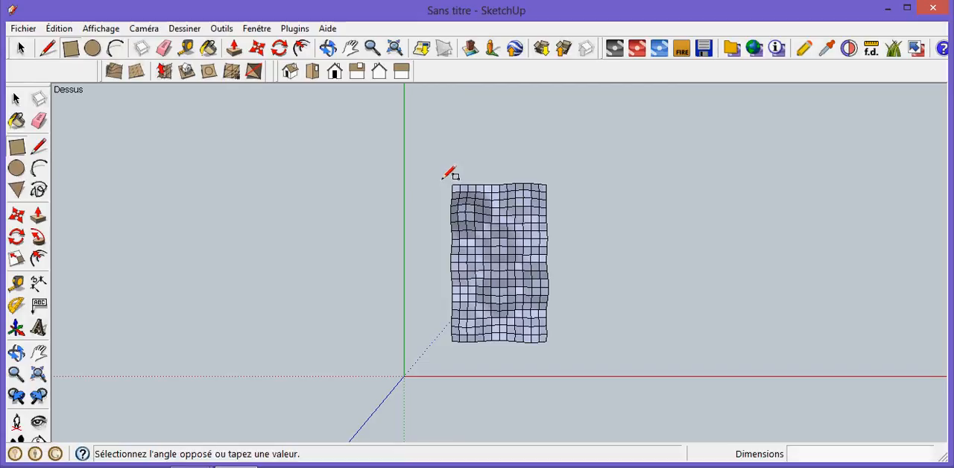
pyautogui.click(556, 348)
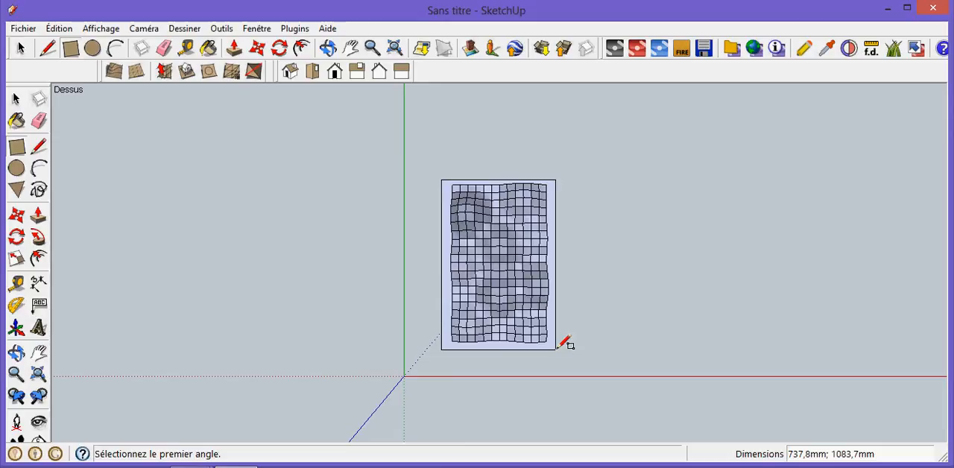
# - Scale the rectangle's face inward to the terrain edges, about 0.90 on the side nearest the green axis and 0.97 on the side farthest from the red axis
pyautogui.click(17, 100)
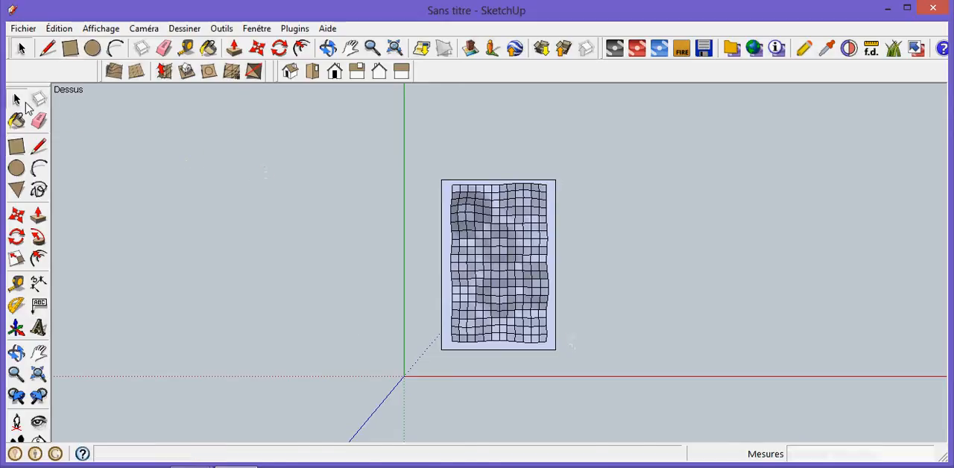
pyautogui.click(443, 230)
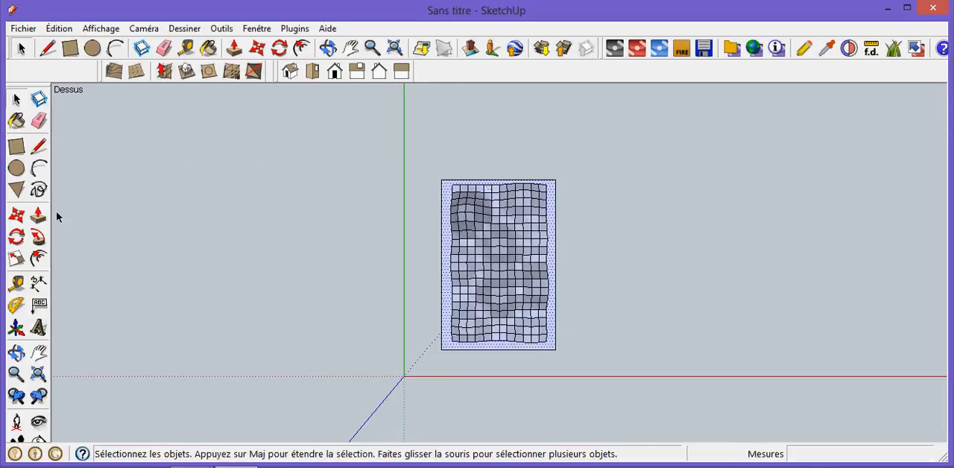
pyautogui.click(22, 266)
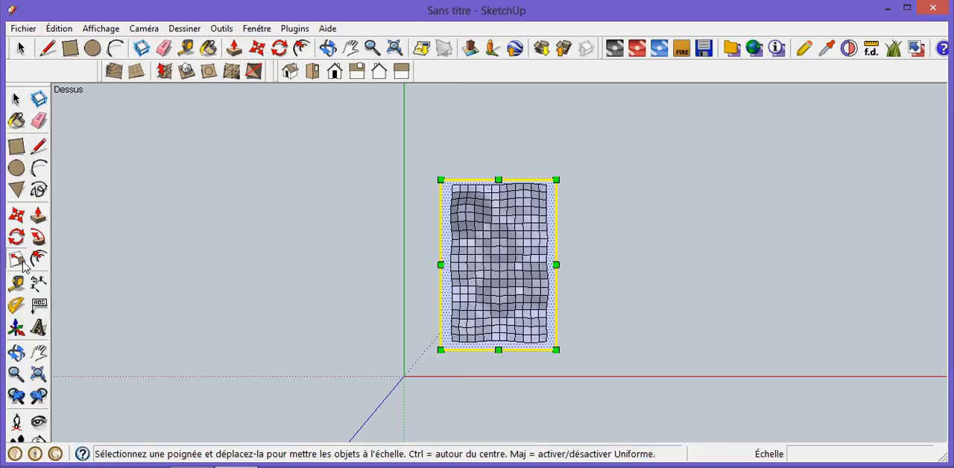
pyautogui.click(438, 263)
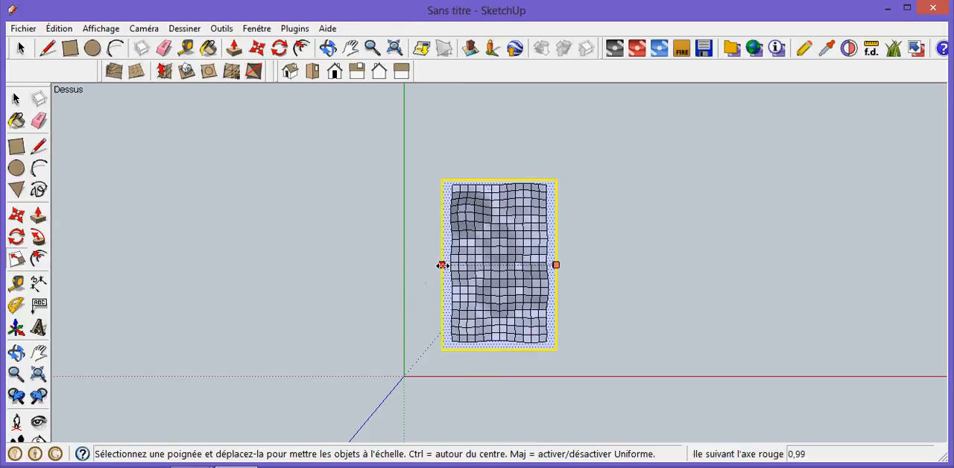
pyautogui.moveTo(442, 266); pyautogui.dragTo(452, 267)
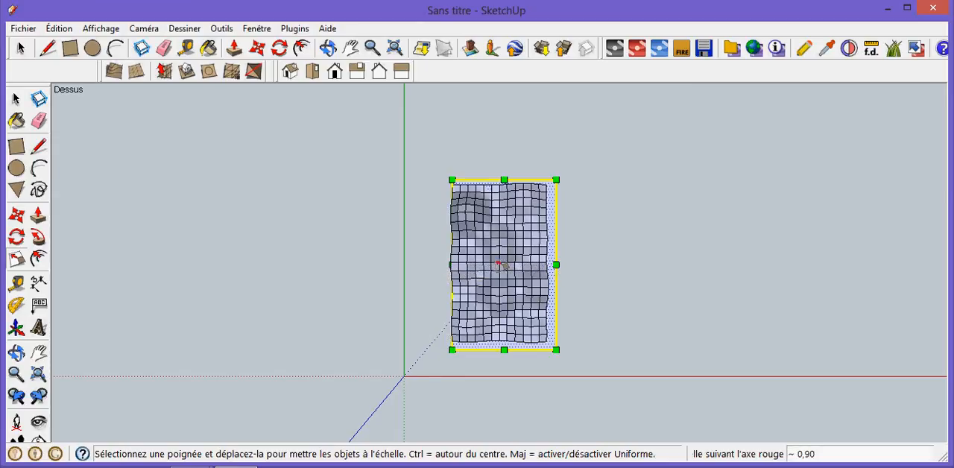
pyautogui.click(504, 180)
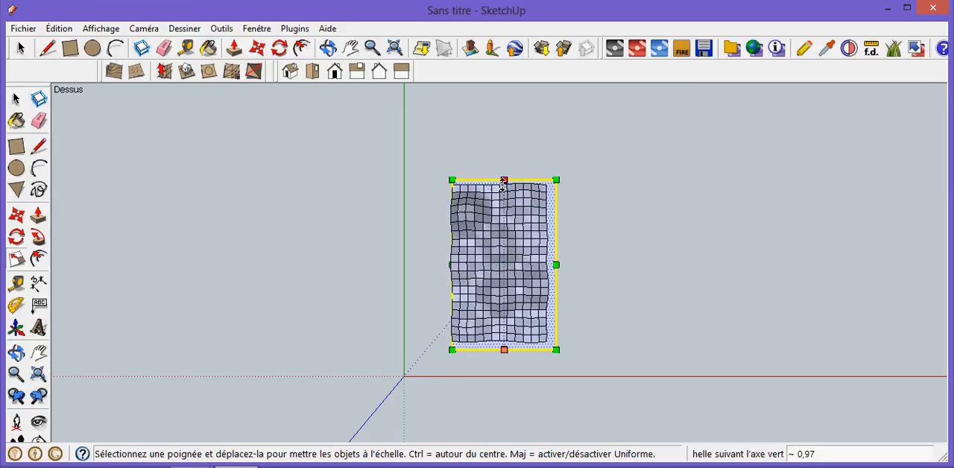
pyautogui.click(502, 184)
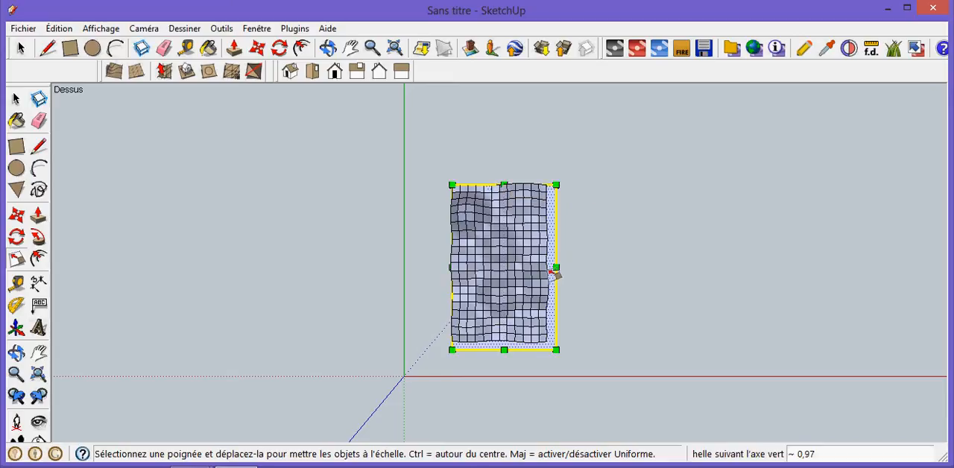
# - Scale the rectangle's two remaining sides to the terrain edges, about 0.90 along the red axis and 0.95 along the green axis
pyautogui.click(556, 266)
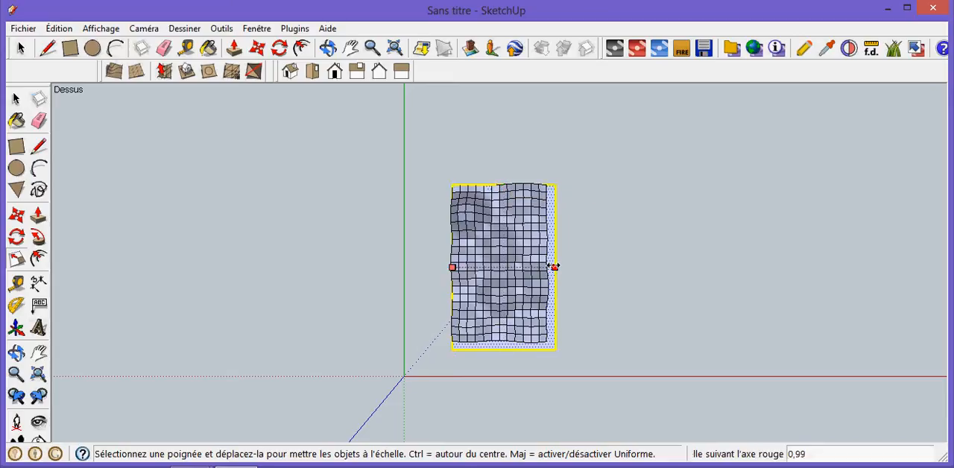
pyautogui.click(547, 267)
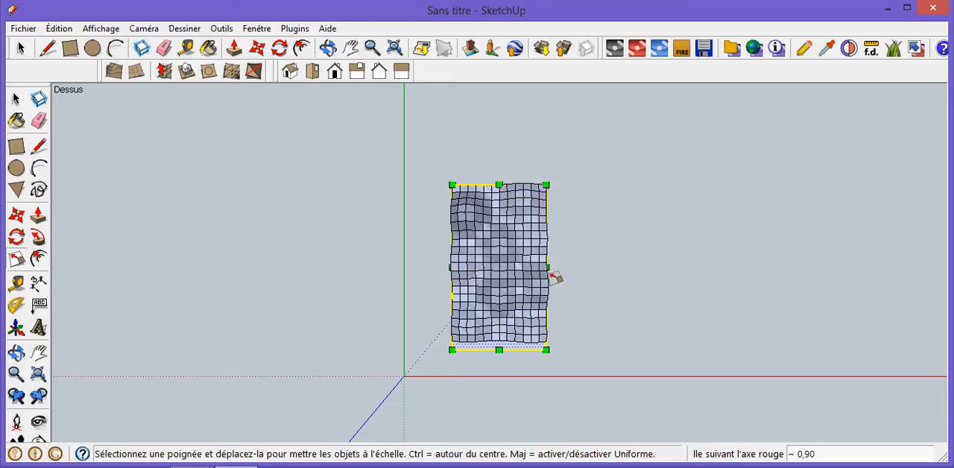
pyautogui.click(498, 350)
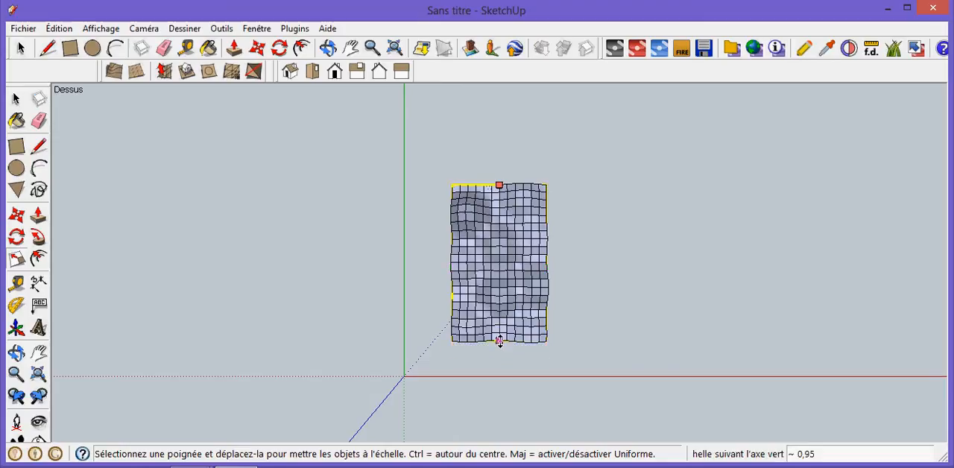
pyautogui.click(499, 341)
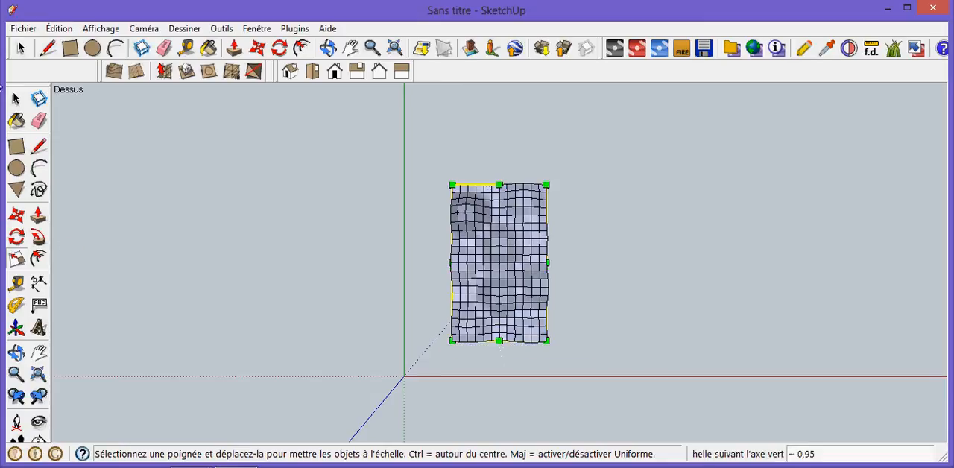
pyautogui.click(16, 99)
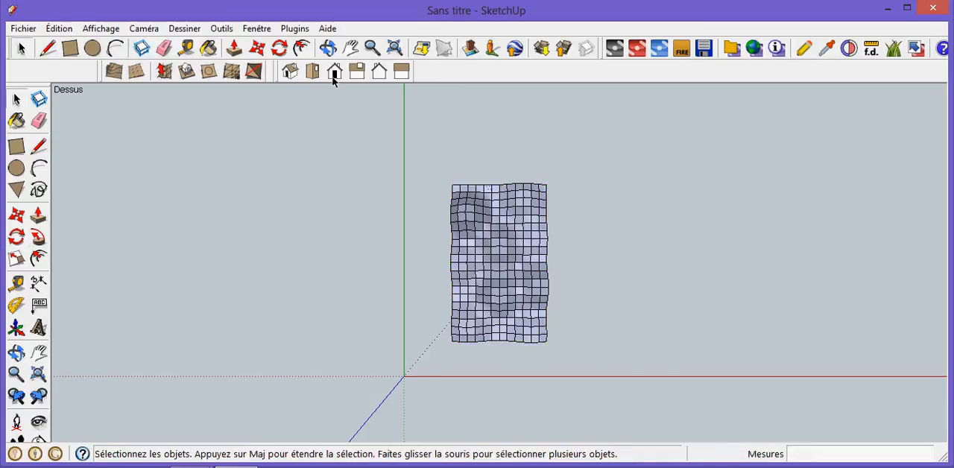
# - Move the rectangle with its edges about 100.6 mm down the blue axis, below the terrain
pyautogui.click(329, 48)
pyautogui.moveTo(618, 392); pyautogui.dragTo(548, 175)
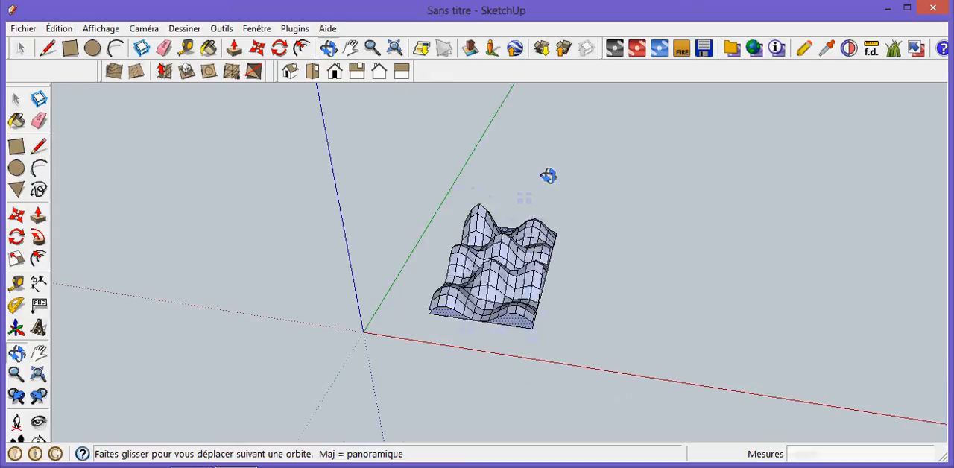
pyautogui.moveTo(589, 325); pyautogui.dragTo(564, 266)
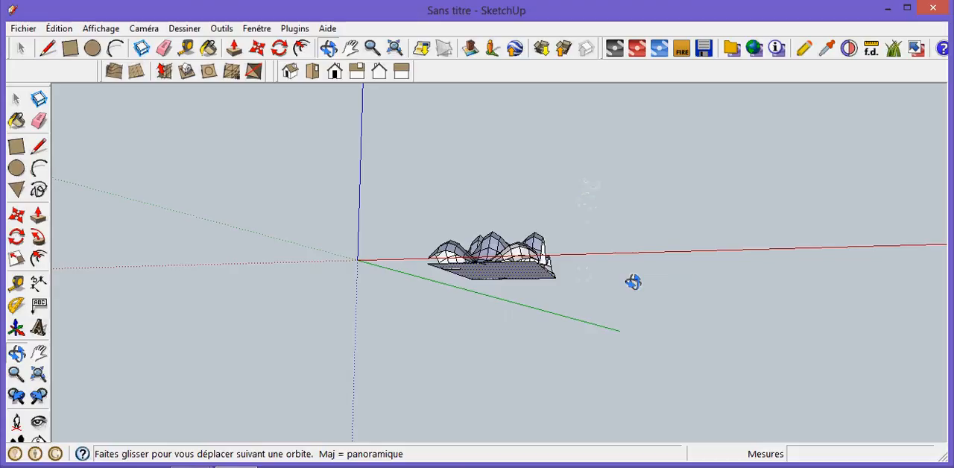
pyautogui.moveTo(624, 270); pyautogui.dragTo(609, 269)
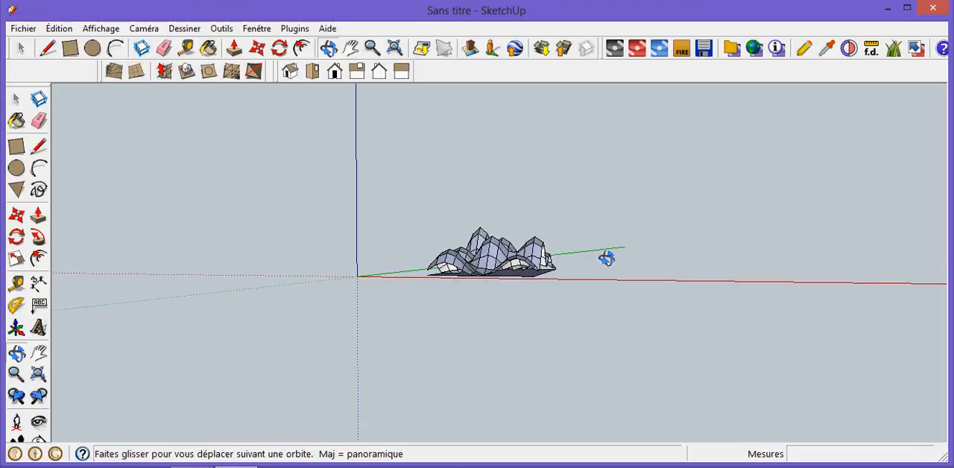
pyautogui.moveTo(607, 258); pyautogui.dragTo(617, 187)
pyautogui.moveTo(583, 259); pyautogui.dragTo(582, 319)
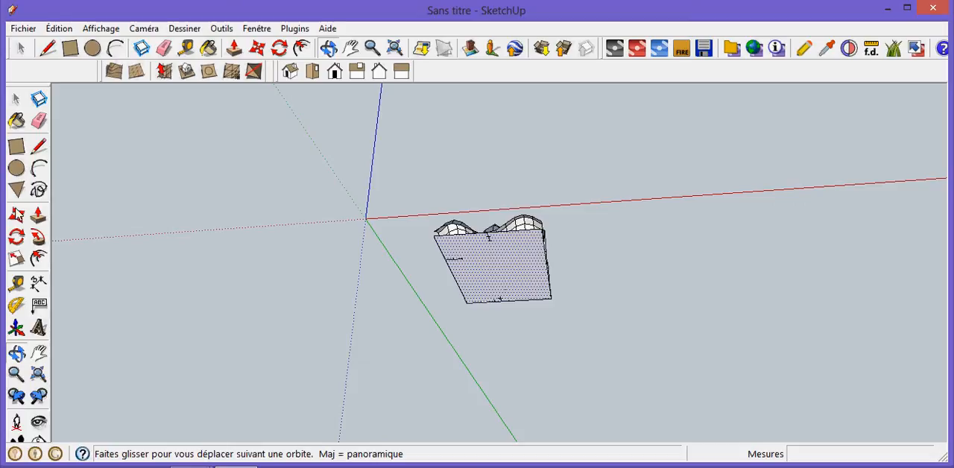
pyautogui.click(19, 100)
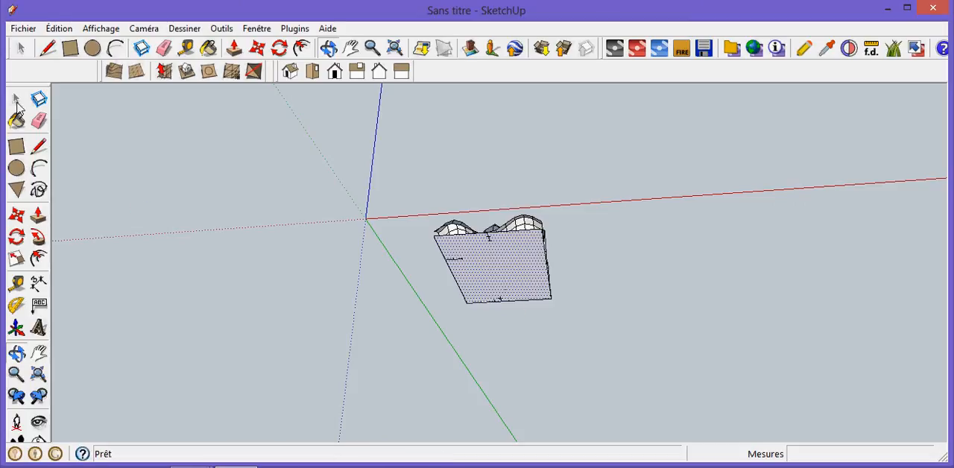
pyautogui.click(16, 102)
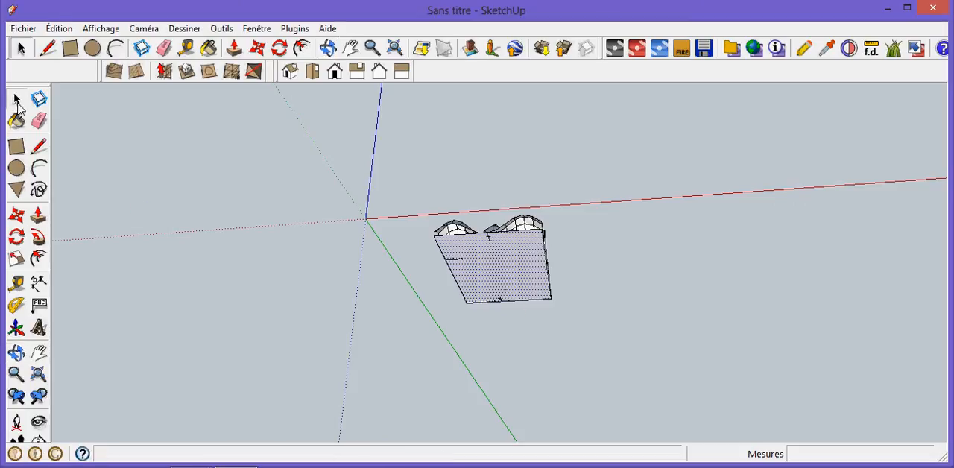
pyautogui.doubleClick(511, 273)
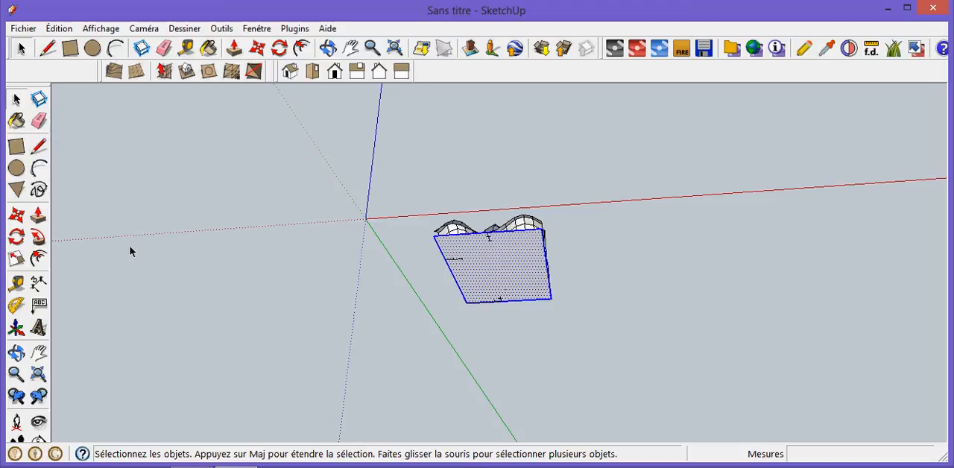
pyautogui.click(21, 216)
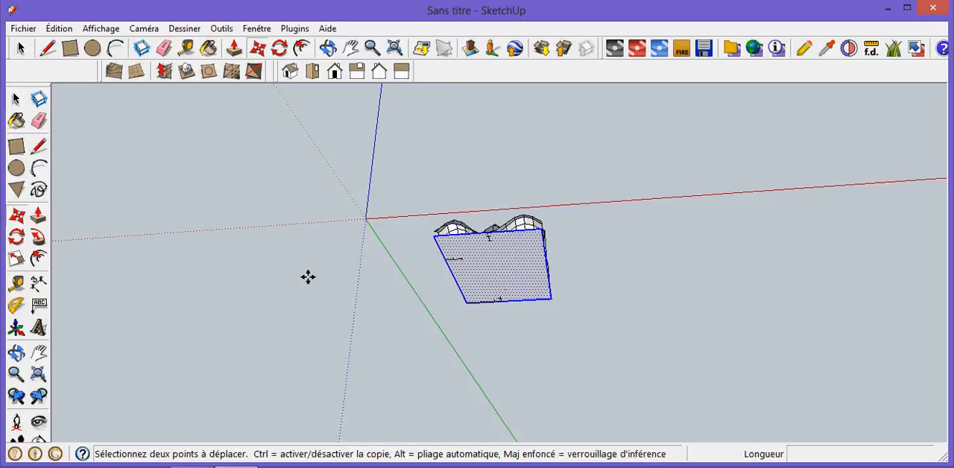
pyautogui.click(489, 265)
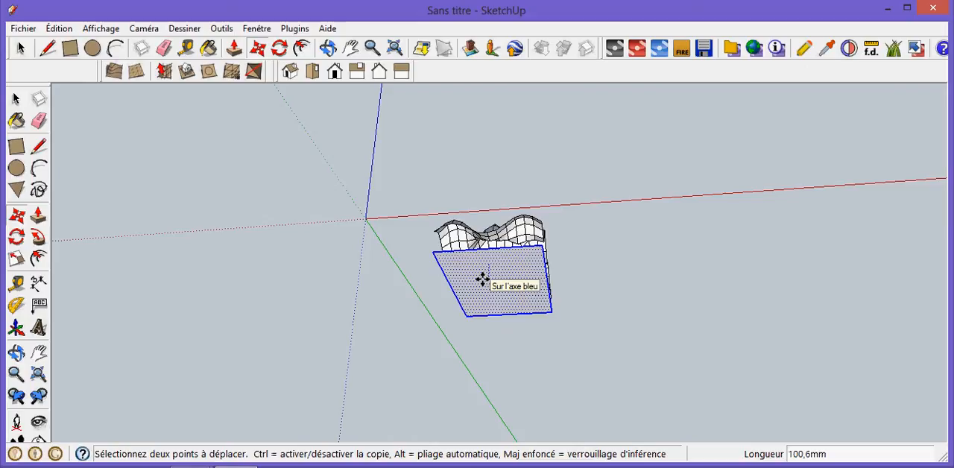
pyautogui.click(482, 279)
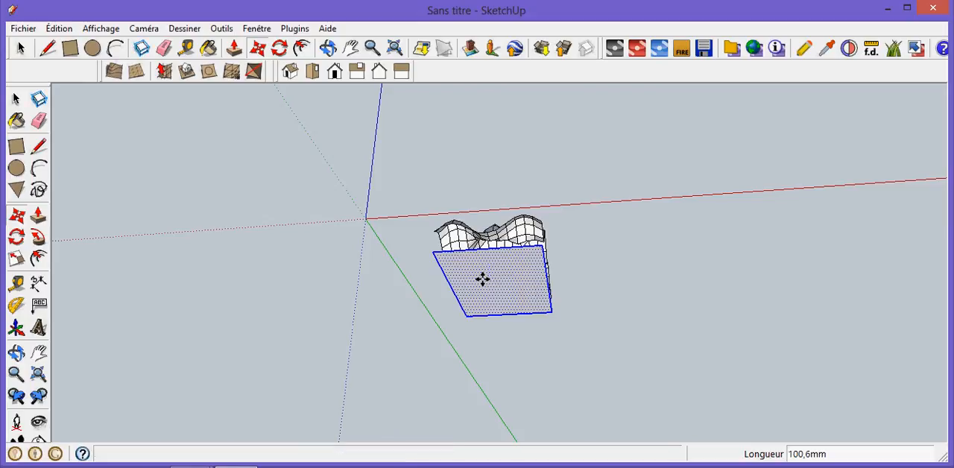
# - Push/Pull the rectangle up about 387.1 mm into a box that fully encloses the terrain
pyautogui.click(328, 49)
pyautogui.moveTo(594, 181); pyautogui.dragTo(582, 211)
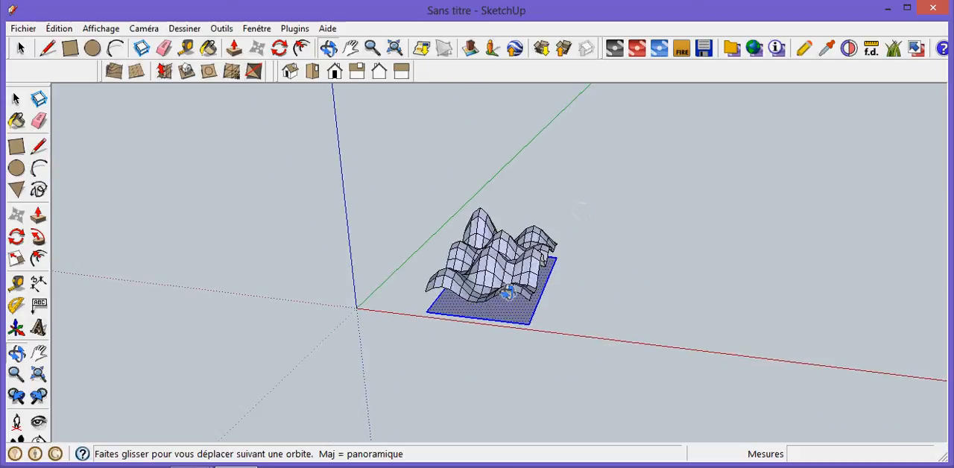
pyautogui.moveTo(617, 334); pyautogui.dragTo(611, 294)
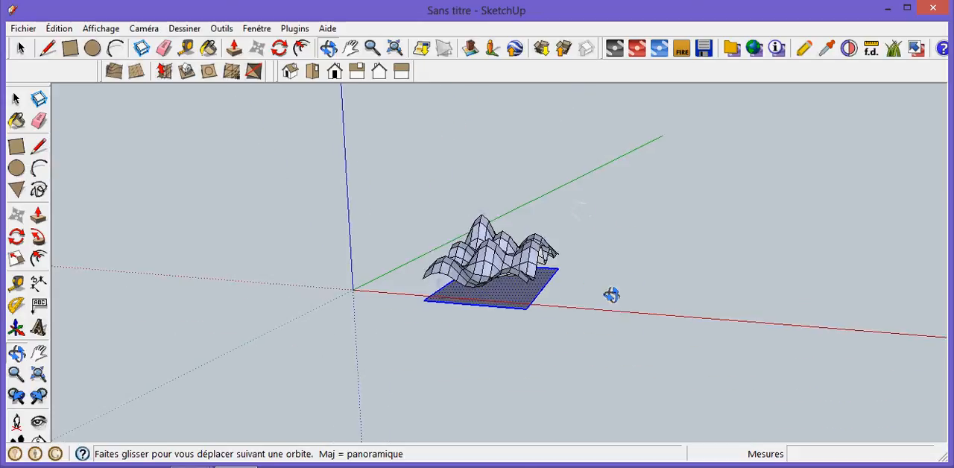
pyautogui.click(38, 215)
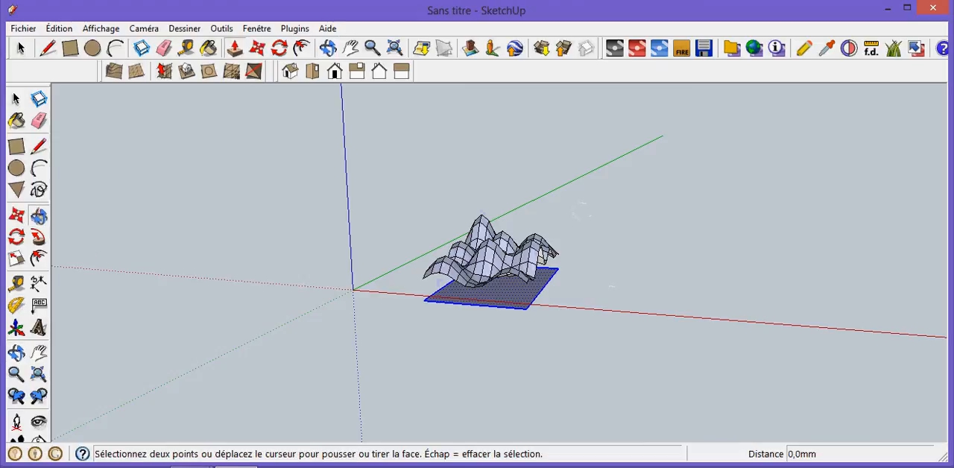
pyautogui.click(511, 302)
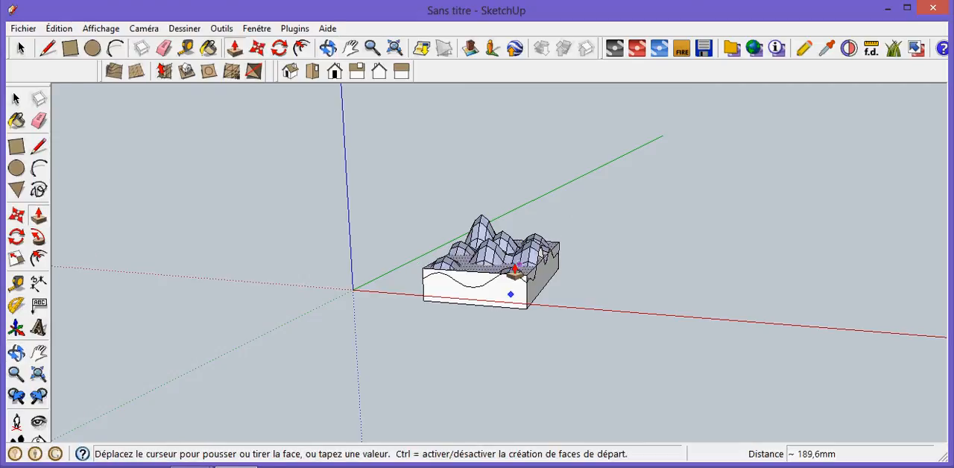
pyautogui.click(515, 237)
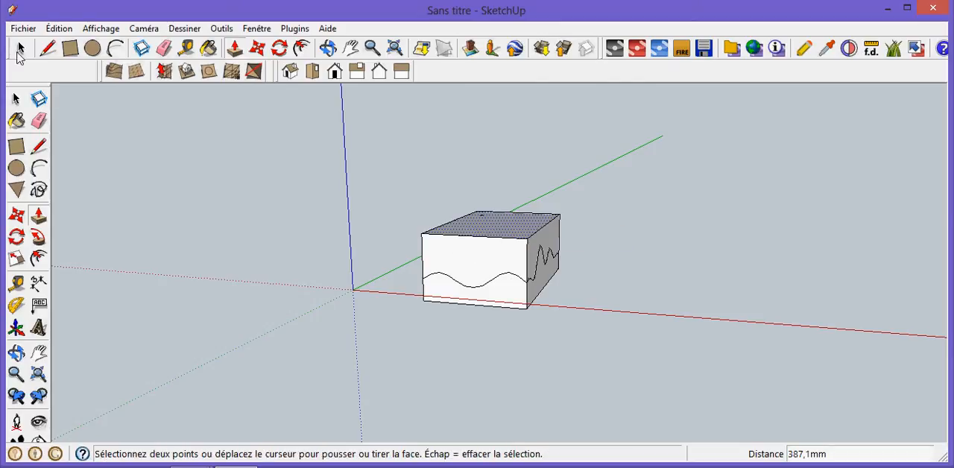
# - Select the box together with the terrain and intersect their faces with the selection
pyautogui.click(16, 99)
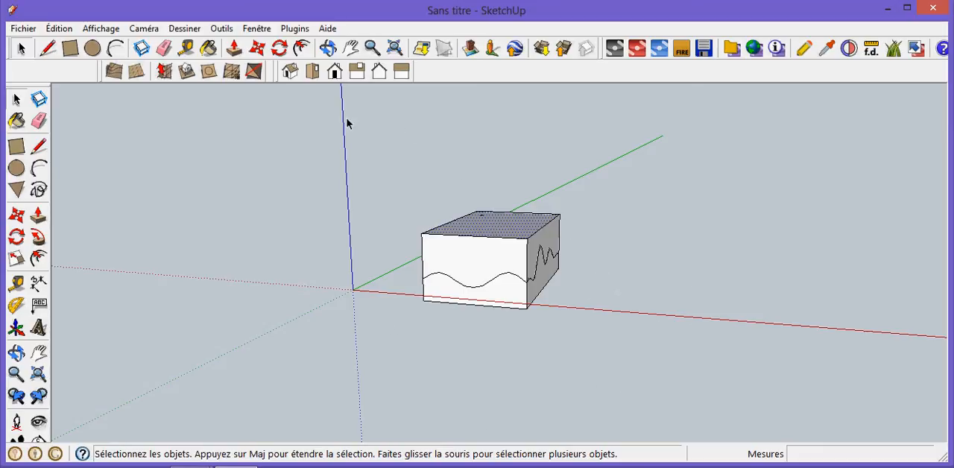
pyautogui.moveTo(379, 169); pyautogui.dragTo(649, 351)
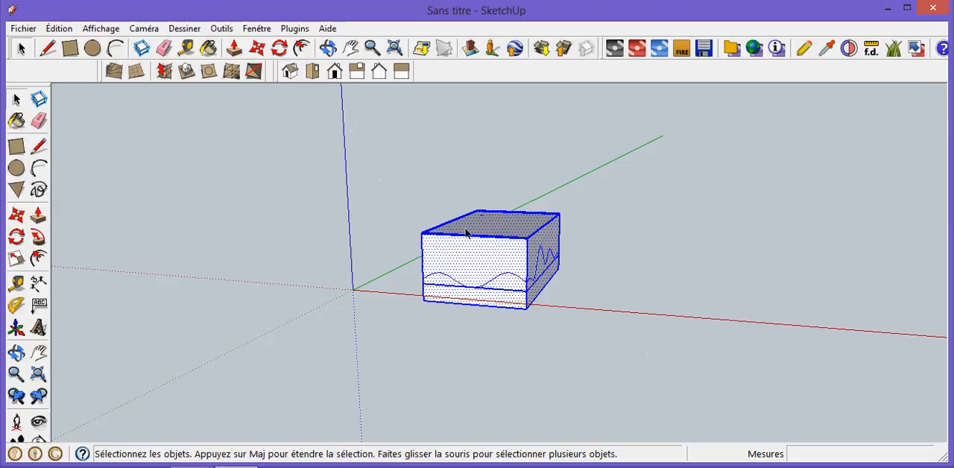
pyautogui.rightClick(506, 260)
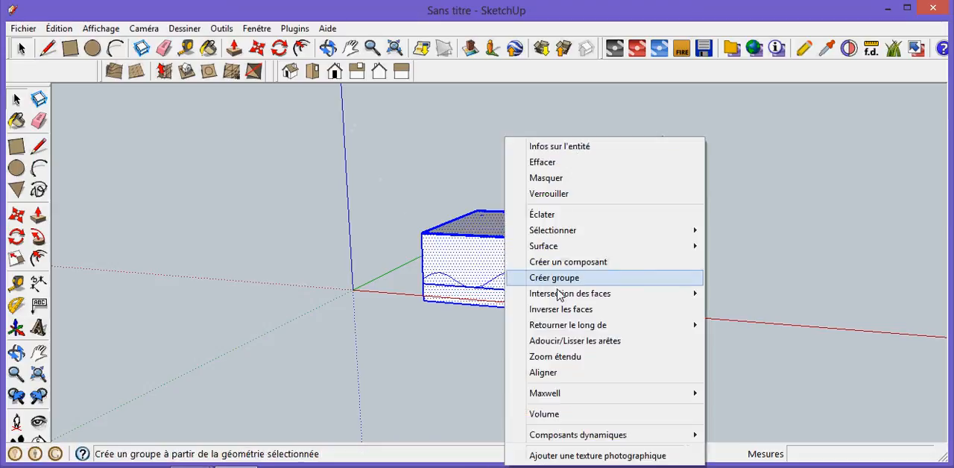
pyautogui.moveTo(532, 293)
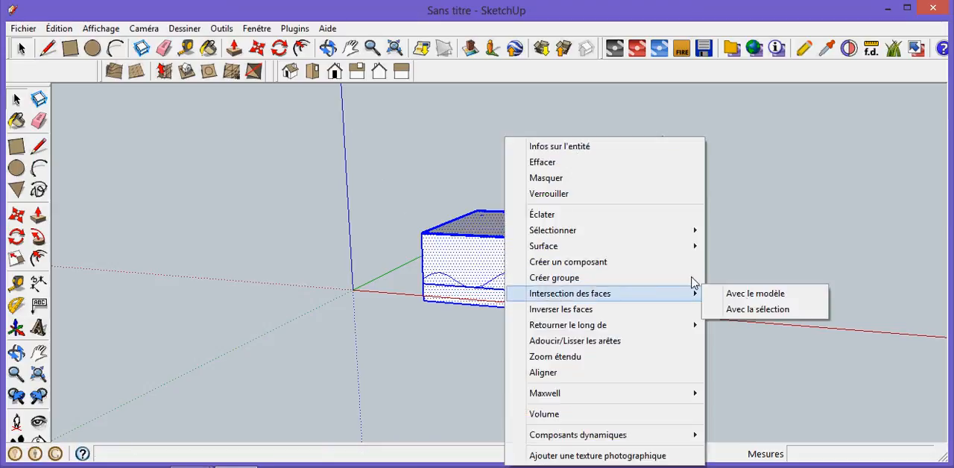
pyautogui.click(753, 312)
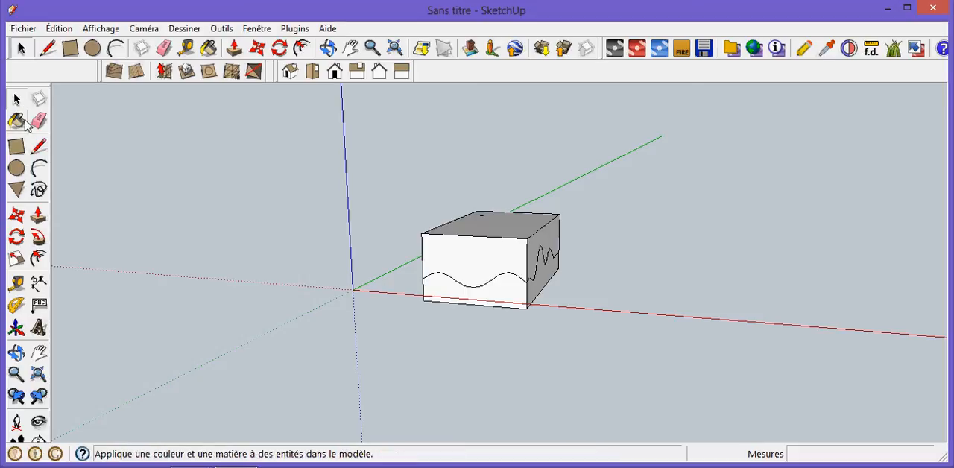
# - Delete the box's top and the portions of its four side walls that rise above the terrain surface
pyautogui.click(483, 238)
pyautogui.press('Delete')
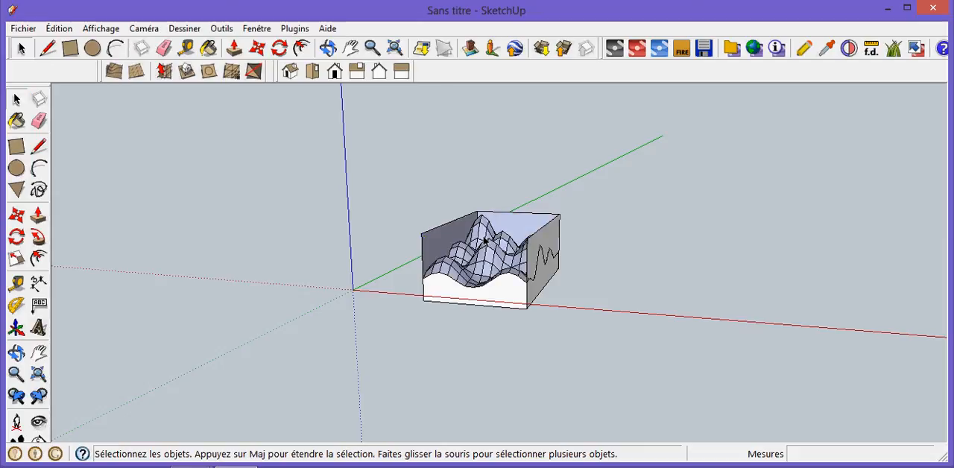
pyautogui.click(542, 231)
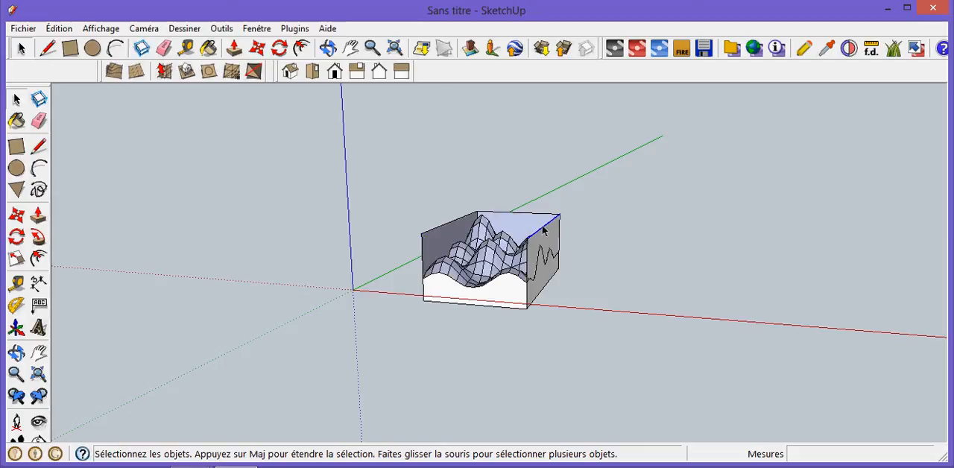
pyautogui.press('Delete')
pyautogui.click(542, 218)
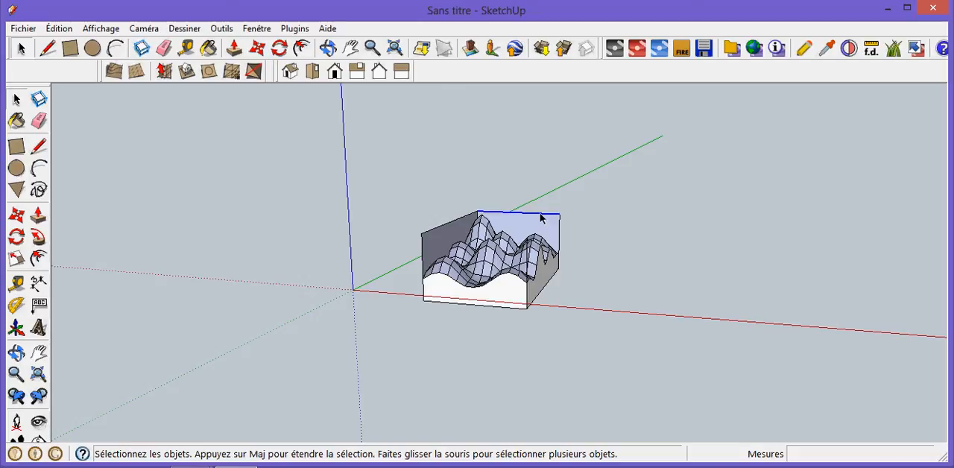
pyautogui.press('Delete')
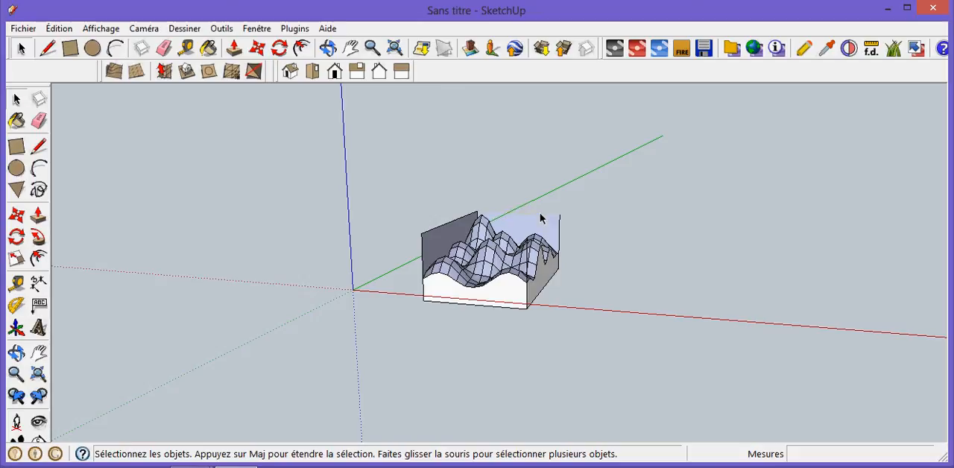
pyautogui.click(438, 234)
pyautogui.press('Delete')
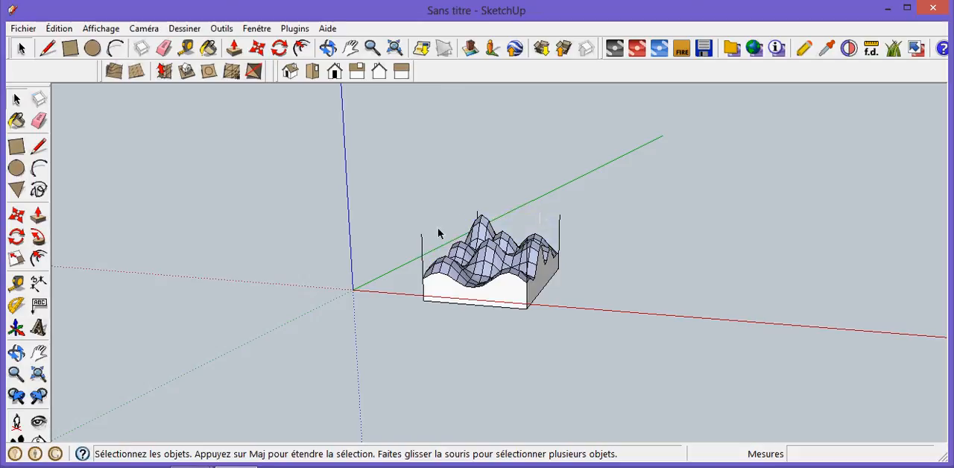
# - Delete the leftover vertical corner edges of the box that stick up above the terrain
pyautogui.click(422, 257)
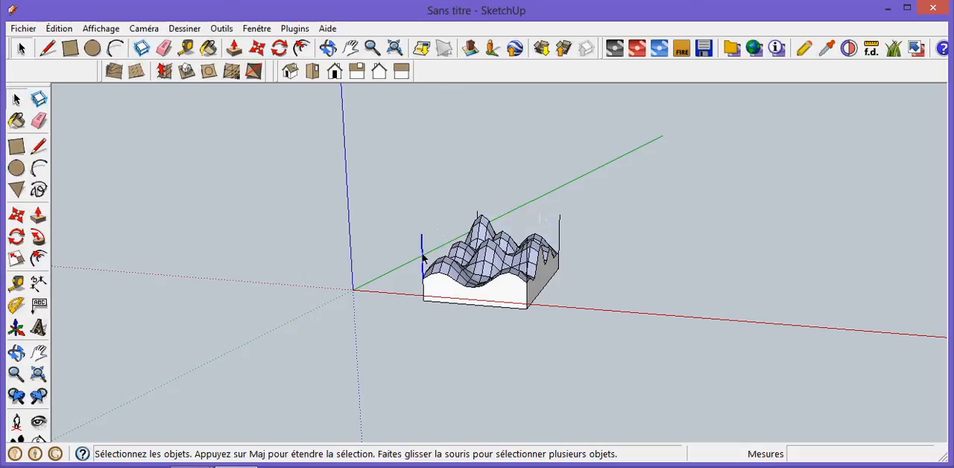
pyautogui.press('Delete')
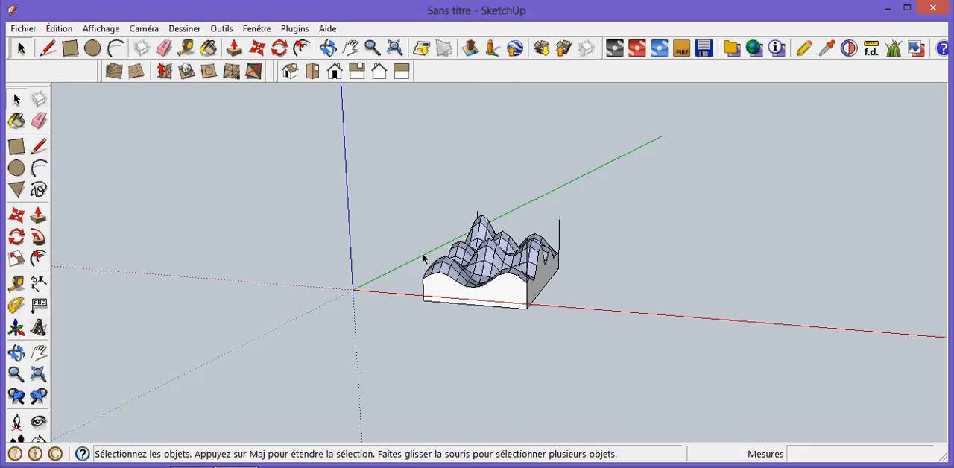
pyautogui.click(527, 258)
pyautogui.press('Delete')
pyautogui.click(559, 237)
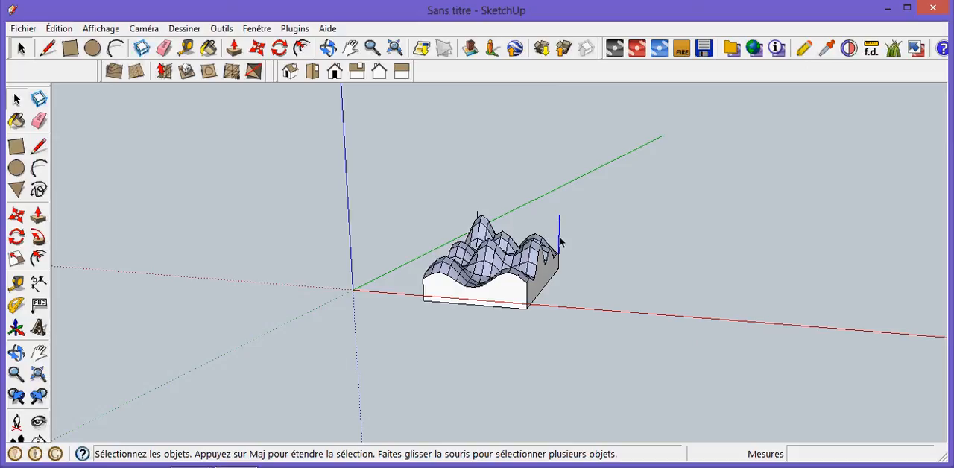
pyautogui.press('Delete')
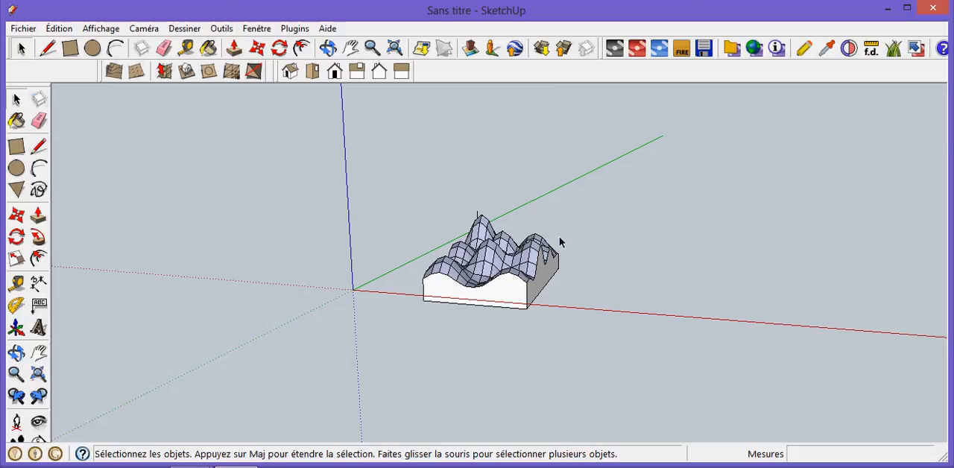
pyautogui.click(478, 218)
pyautogui.click(478, 217)
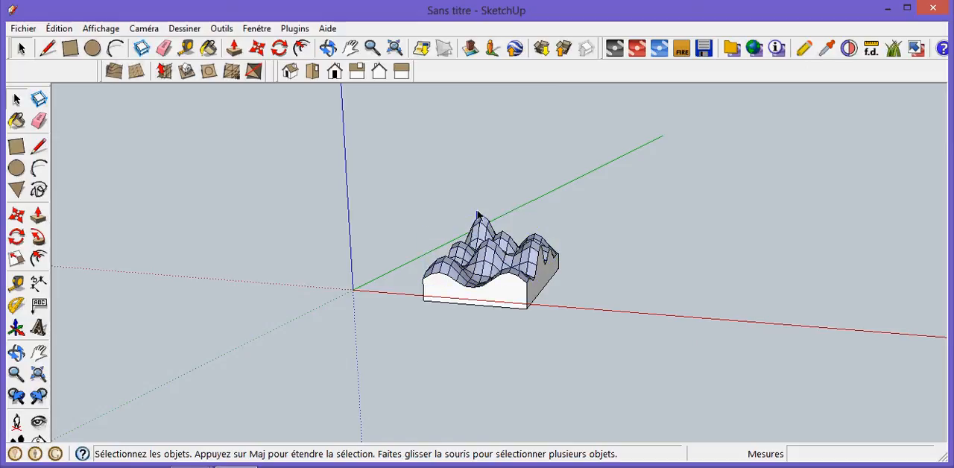
pyautogui.press('Delete')
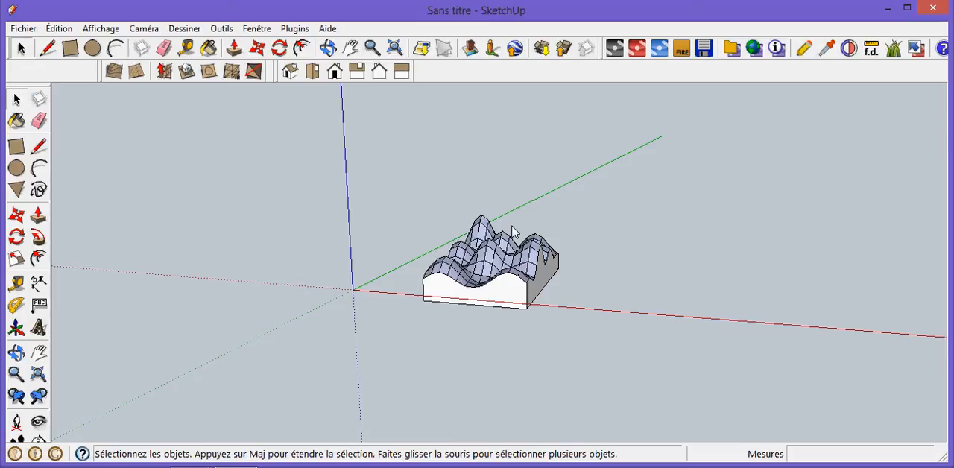
# - Paint the terrain surface and the long base side farthest from the green axis with the Sol_sable_lisse material from Couvre-sol
pyautogui.click(328, 47)
pyautogui.moveTo(701, 261); pyautogui.dragTo(462, 365)
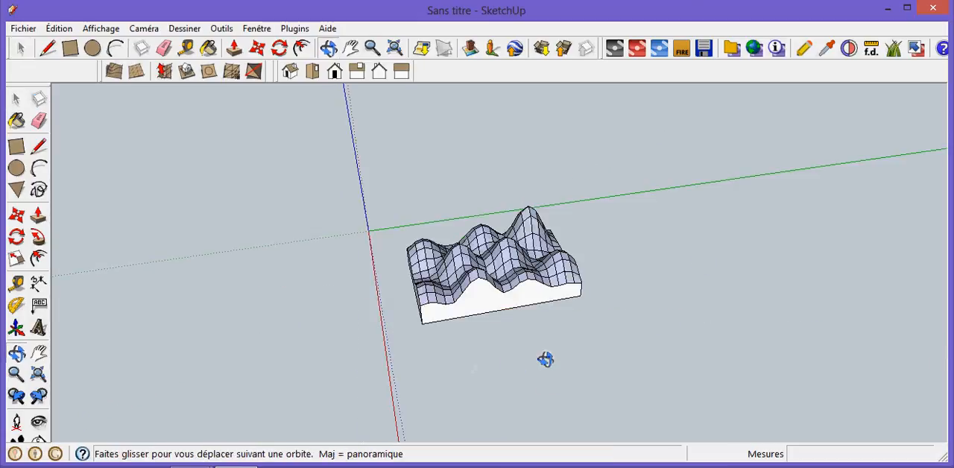
pyautogui.moveTo(533, 174); pyautogui.dragTo(765, 292)
pyautogui.moveTo(741, 324); pyautogui.dragTo(425, 375)
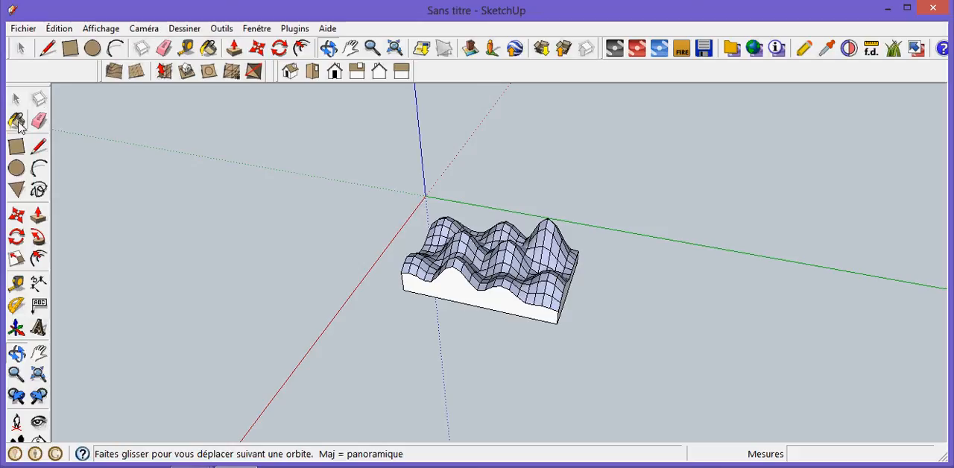
pyautogui.click(16, 122)
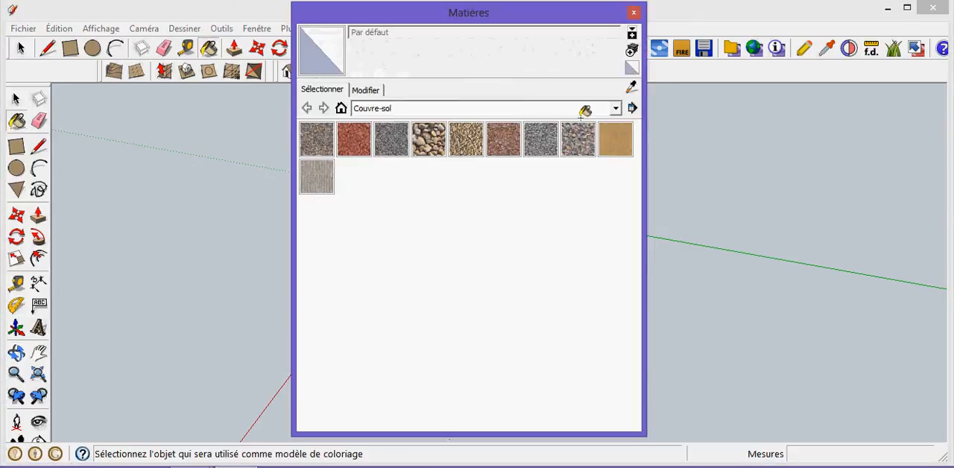
pyautogui.click(615, 109)
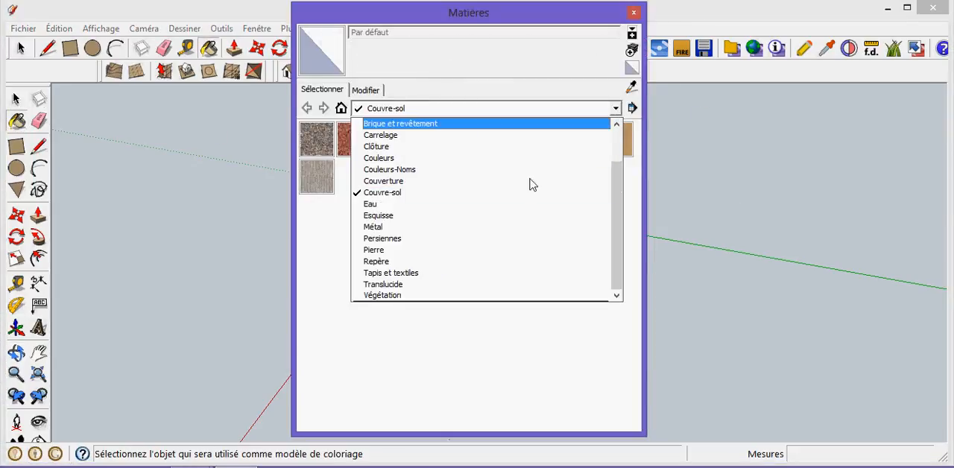
pyautogui.click(426, 193)
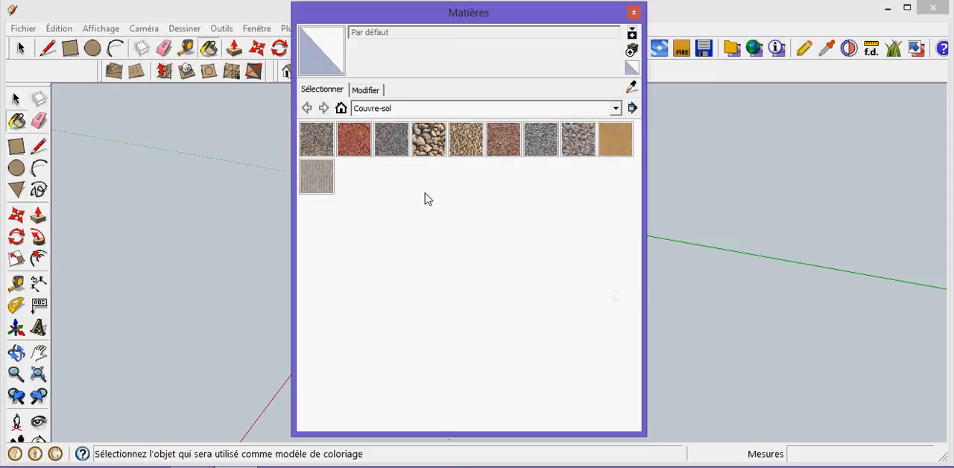
pyautogui.click(615, 140)
pyautogui.click(634, 13)
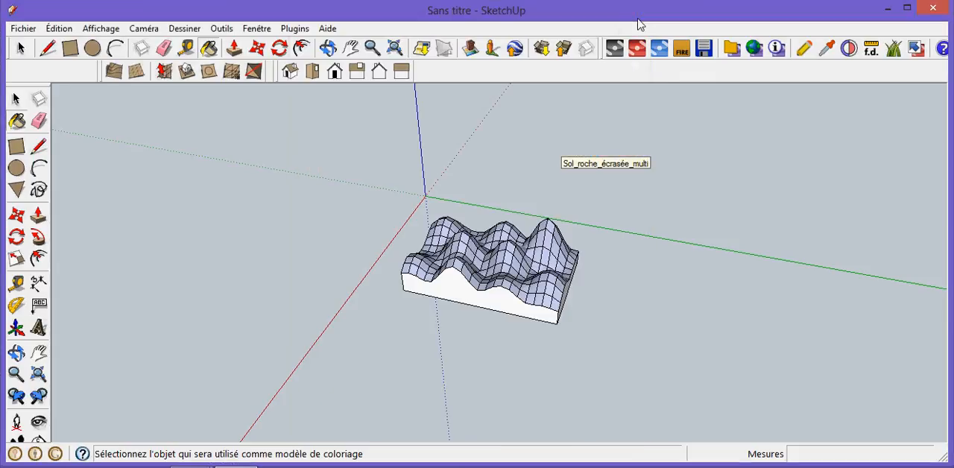
pyautogui.click(501, 285)
pyautogui.click(478, 293)
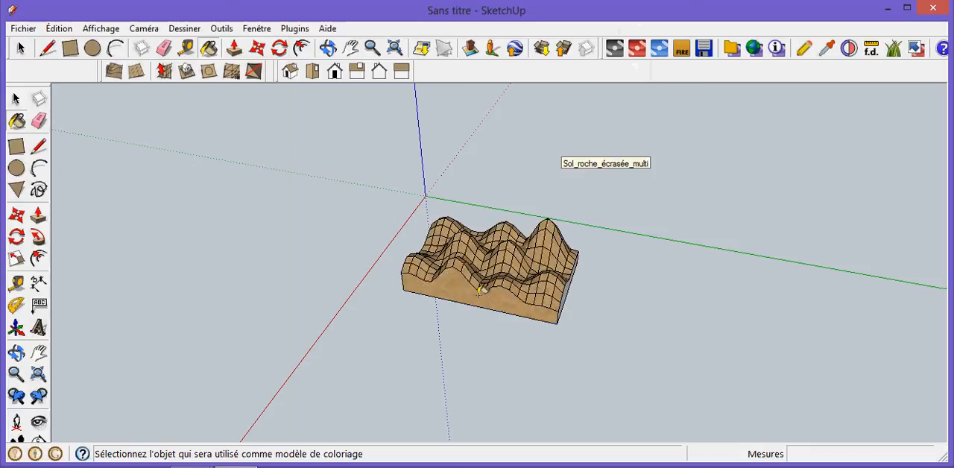
# - Paint the short base side farthest from the red axis with the Sol_sable_lisse material
pyautogui.click(328, 49)
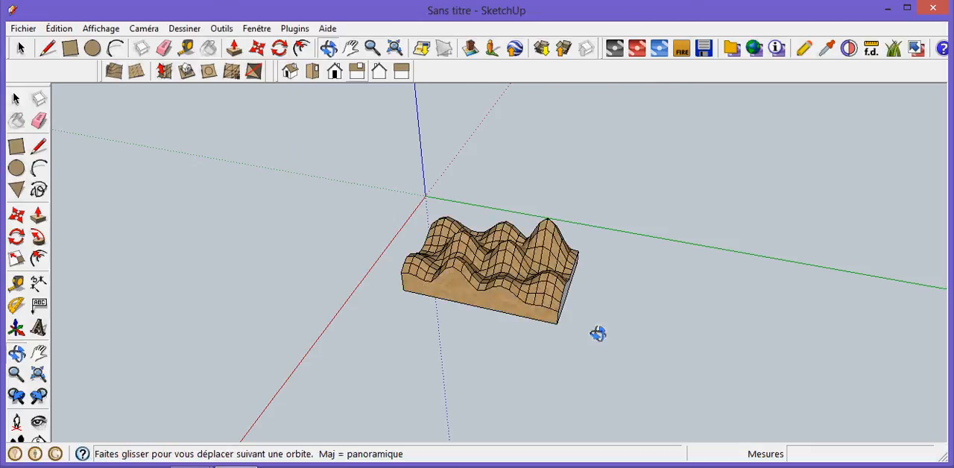
pyautogui.moveTo(630, 336); pyautogui.dragTo(417, 313)
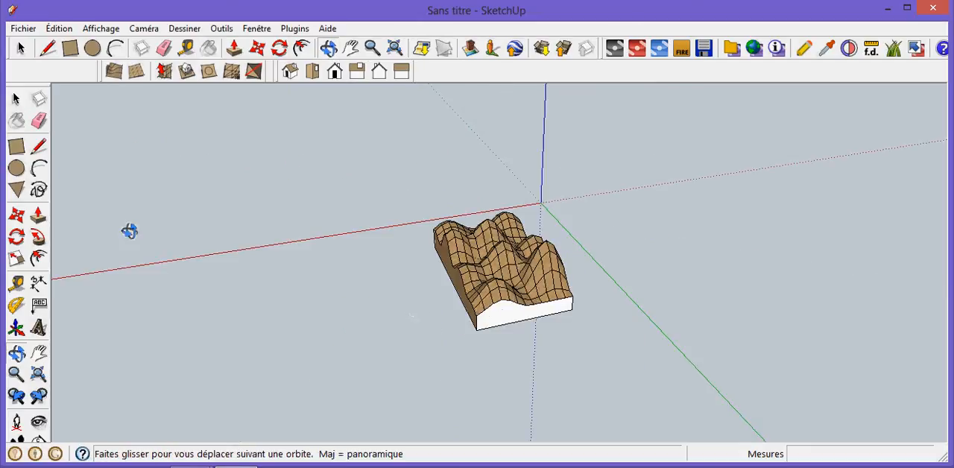
pyautogui.click(18, 122)
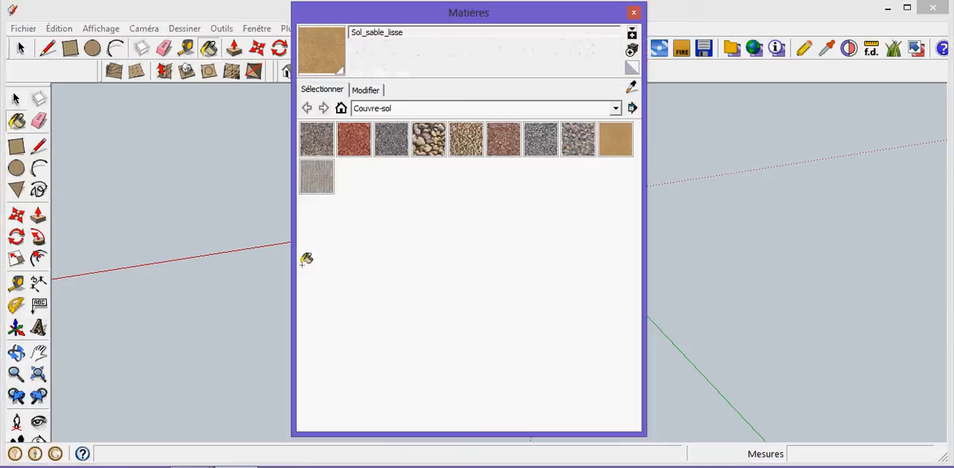
pyautogui.click(634, 12)
pyautogui.click(518, 316)
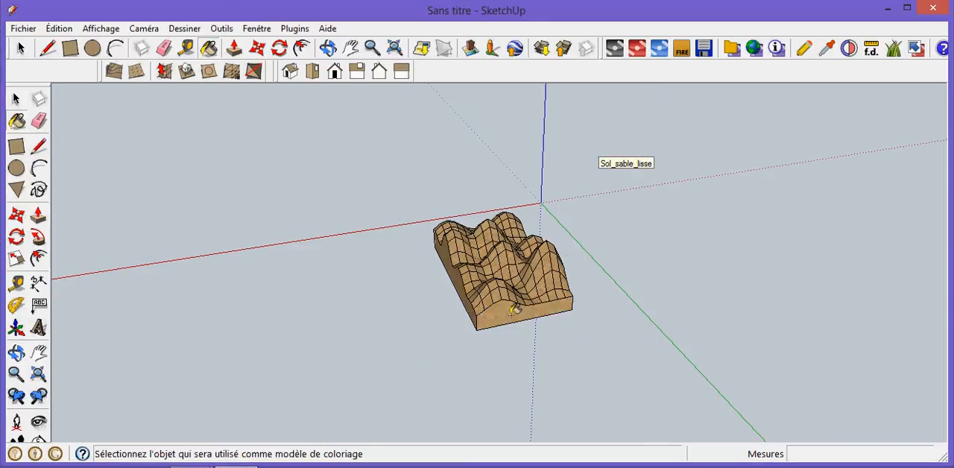
# - Paint the long base side facing the green axis with the same Sol_sable_lisse material
pyautogui.click(327, 47)
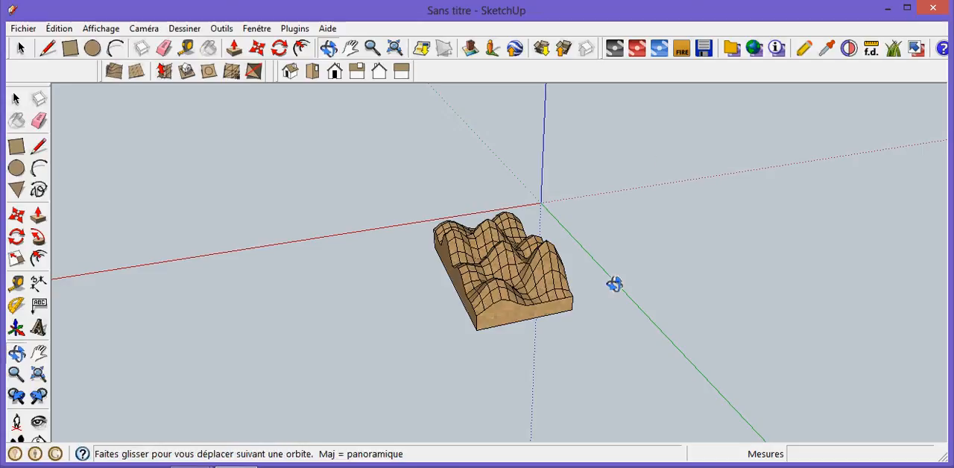
pyautogui.moveTo(253, 301); pyautogui.dragTo(229, 297)
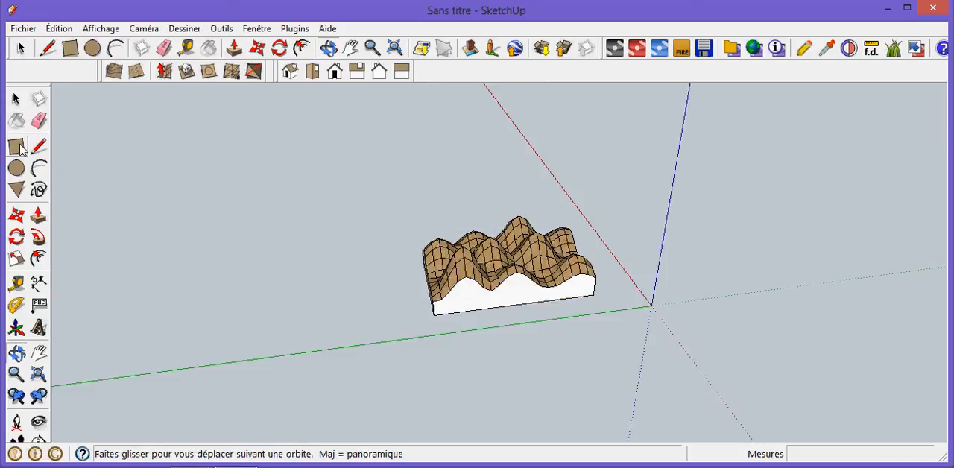
pyautogui.click(17, 121)
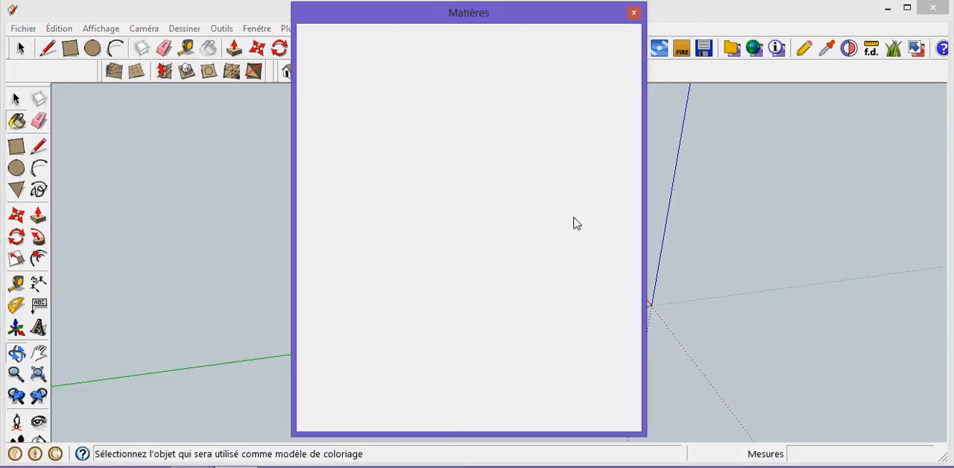
pyautogui.click(634, 13)
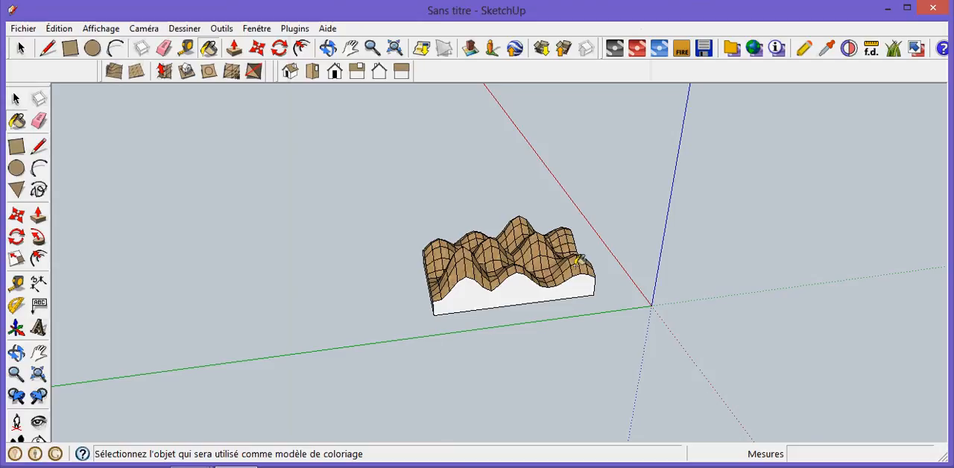
pyautogui.click(528, 285)
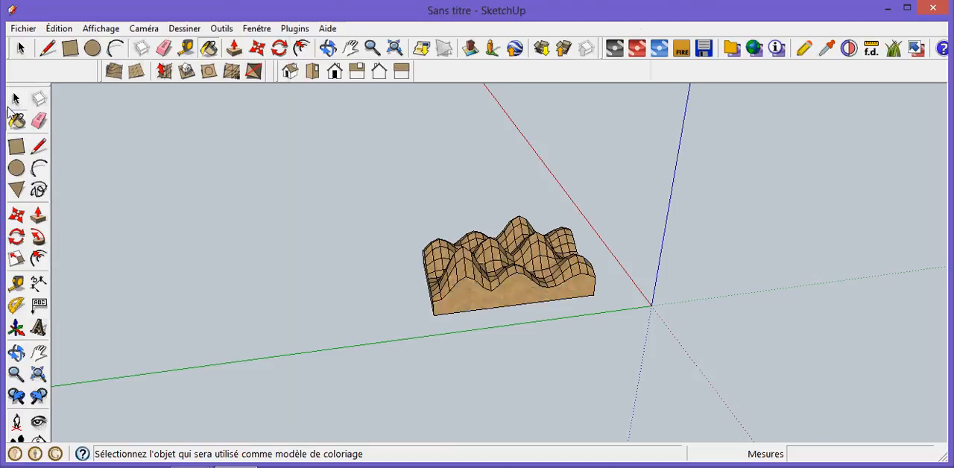
# - Paint the remaining short base side, facing the red axis, with the Sol_sable_lisse material
pyautogui.click(16, 99)
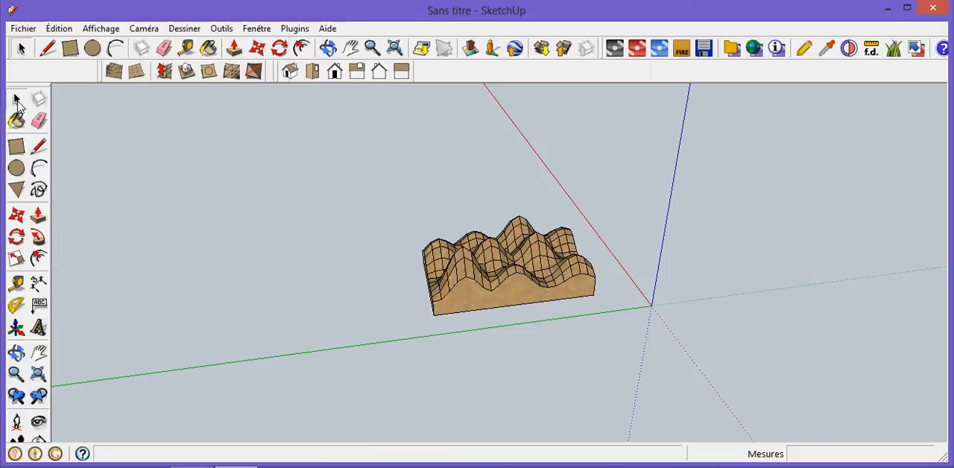
pyautogui.click(329, 48)
pyautogui.moveTo(281, 279); pyautogui.dragTo(315, 258)
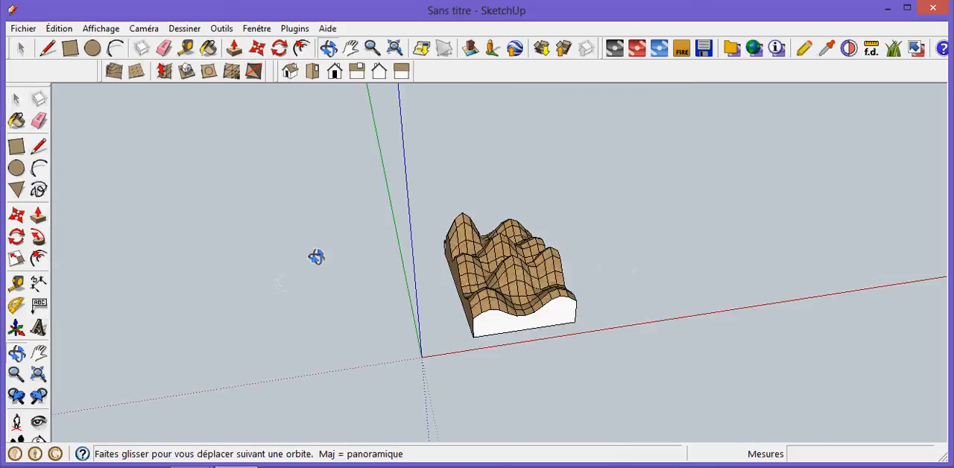
pyautogui.click(16, 120)
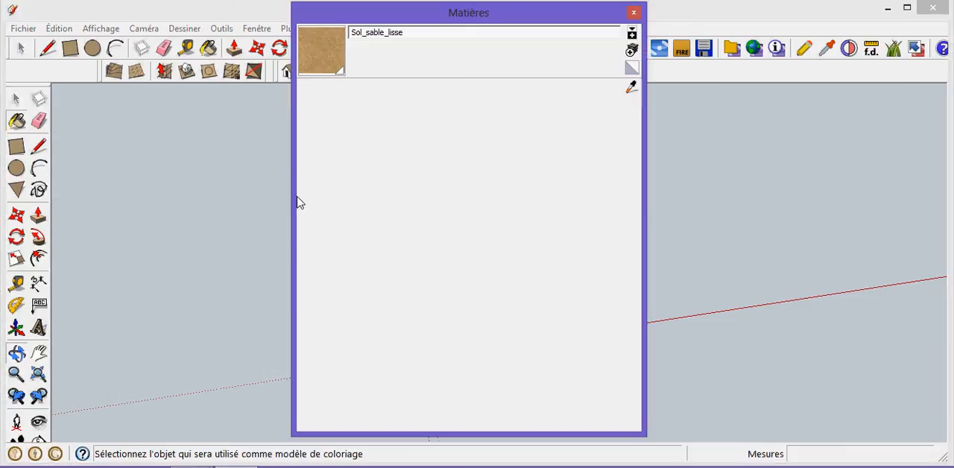
pyautogui.click(613, 141)
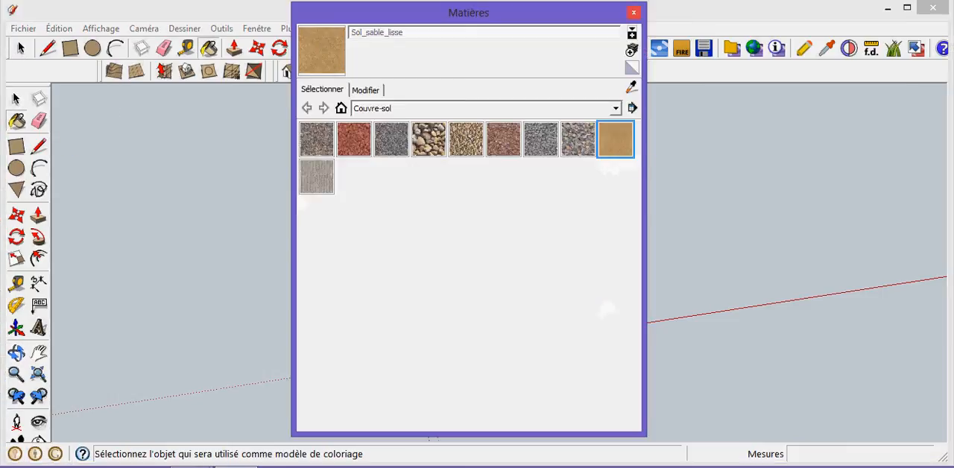
pyautogui.click(634, 12)
pyautogui.click(506, 315)
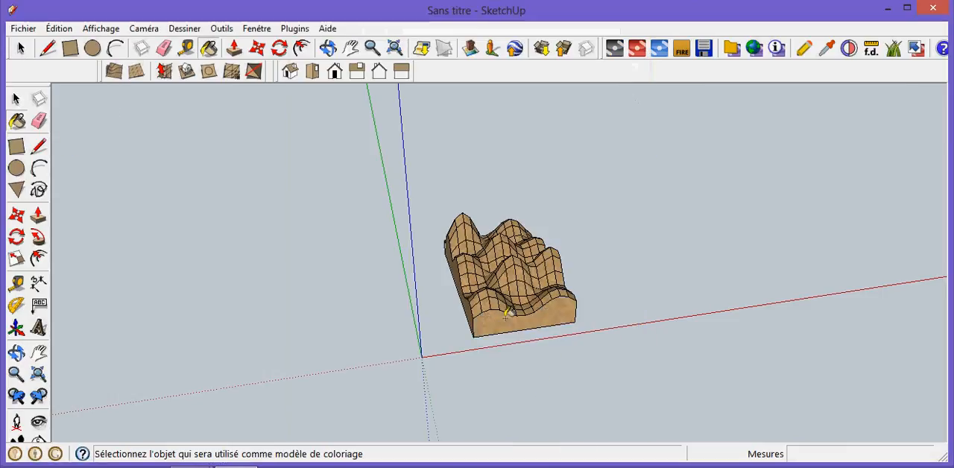
# - Paint the underside of the terrain base with the Sol_sable_lisse material from Couvre-sol
pyautogui.click(328, 47)
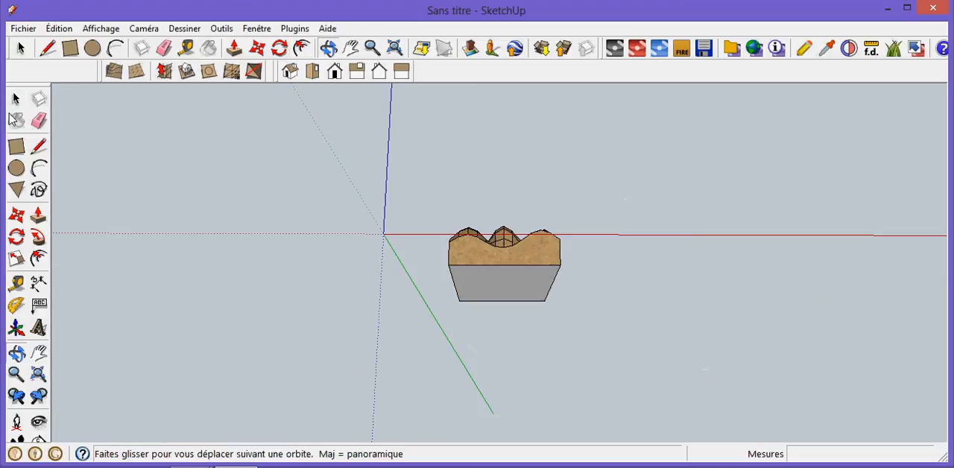
pyautogui.click(15, 120)
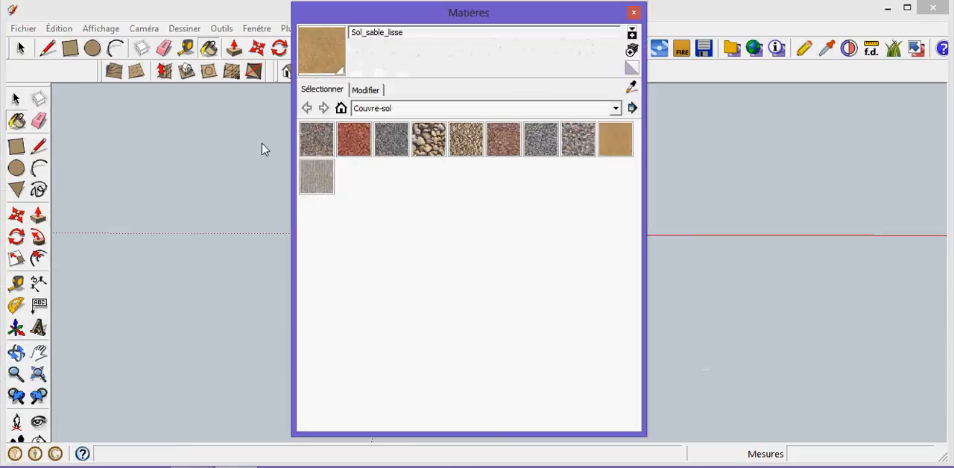
pyautogui.click(612, 137)
pyautogui.click(633, 13)
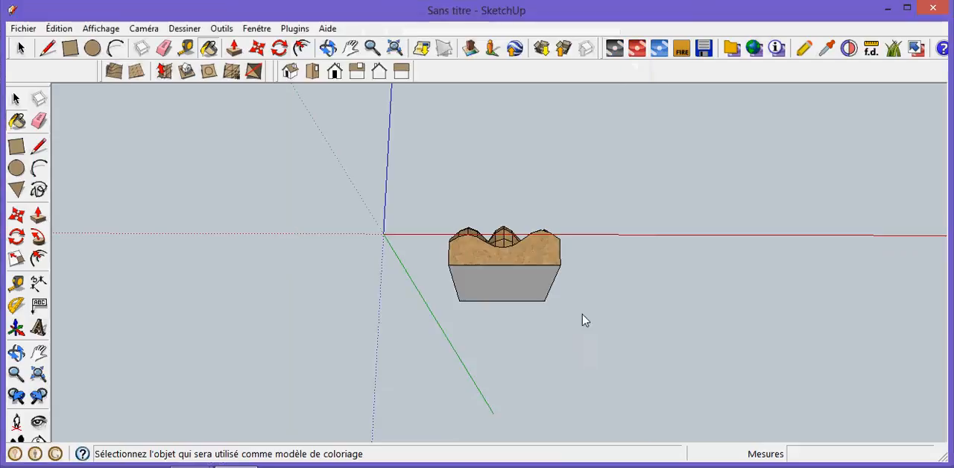
pyautogui.click(545, 274)
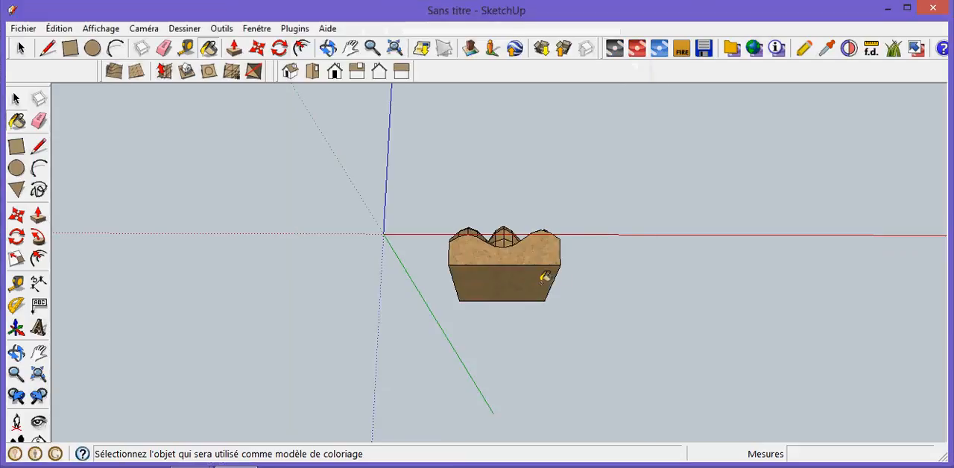
# - Select the whole terrain with its base and make it a single component, keeping the default component settings
pyautogui.click(329, 49)
pyautogui.moveTo(607, 300); pyautogui.dragTo(585, 366)
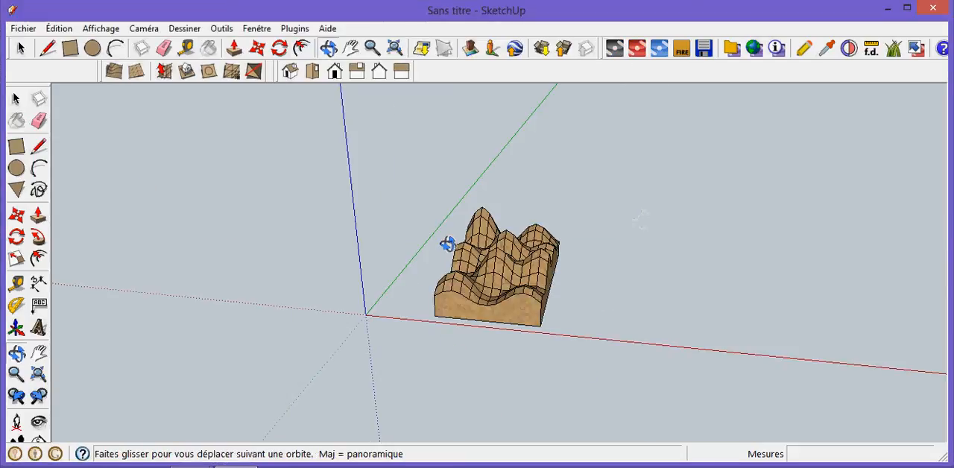
pyautogui.click(17, 99)
pyautogui.moveTo(413, 181); pyautogui.dragTo(583, 335)
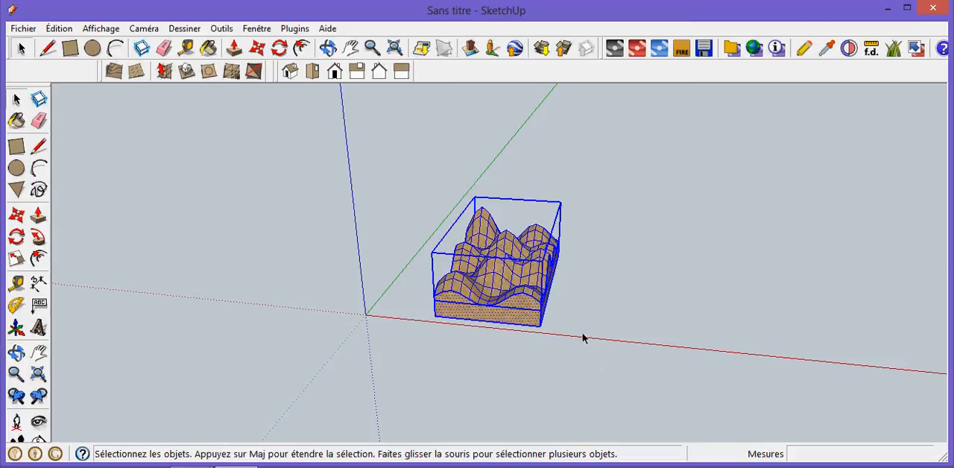
pyautogui.rightClick(509, 257)
pyautogui.click(558, 261)
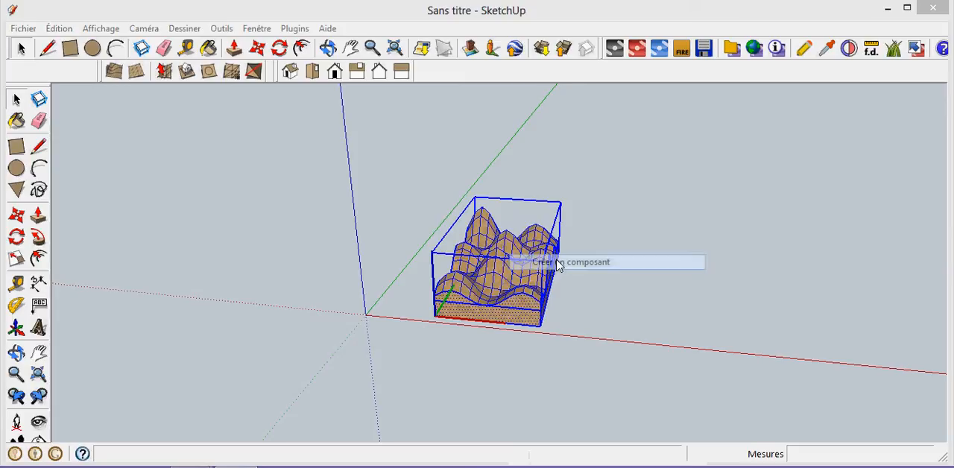
pyautogui.click(545, 304)
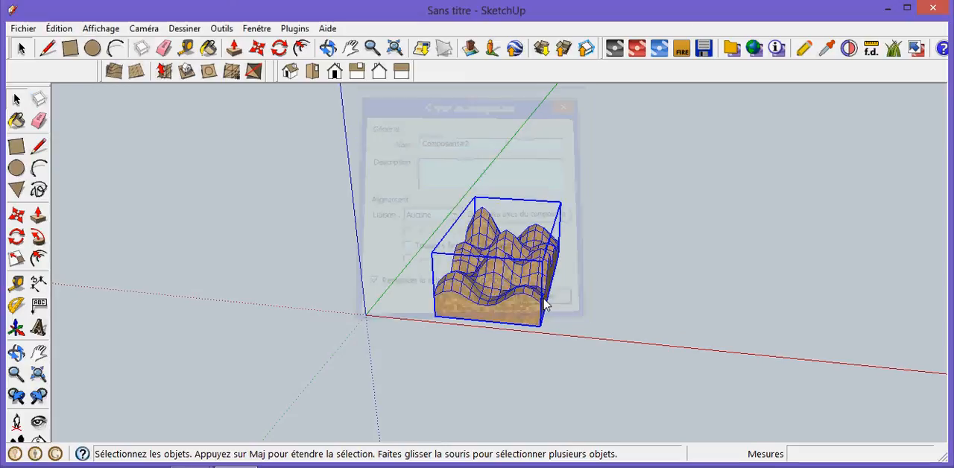
pyautogui.click(650, 286)
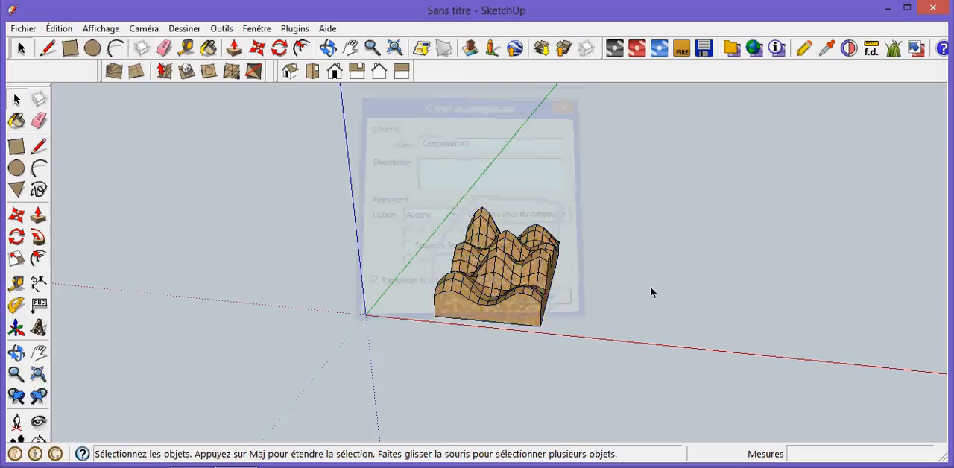
pyautogui.click(328, 48)
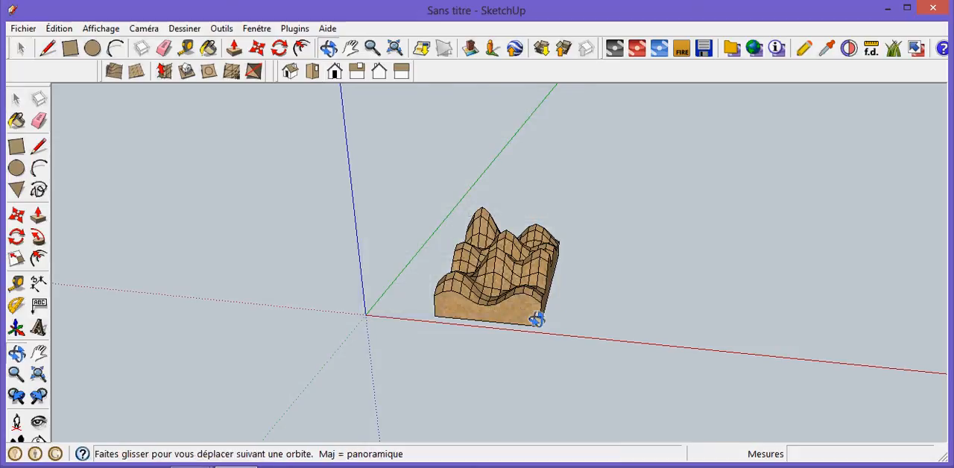
pyautogui.moveTo(394, 315); pyautogui.dragTo(407, 317)
pyautogui.moveTo(438, 342); pyautogui.dragTo(448, 403)
pyautogui.moveTo(620, 309); pyautogui.dragTo(571, 360)
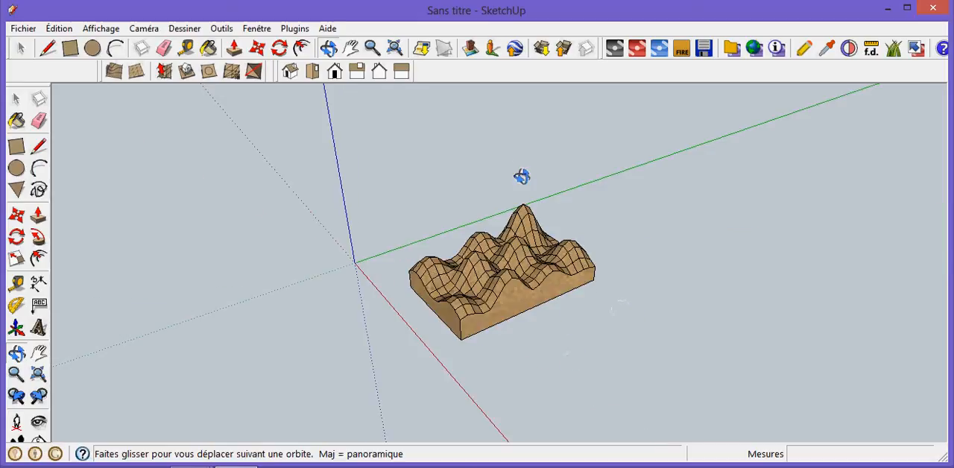